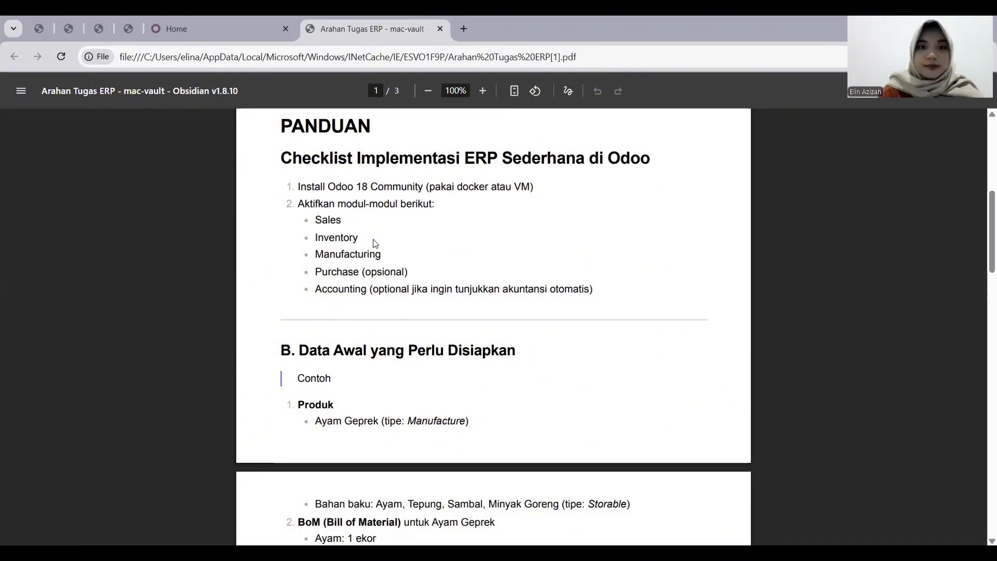
- Switch to Odoo and open the product list in the Inventory app
{"action": "left_click", "coordinate": [220, 28]}
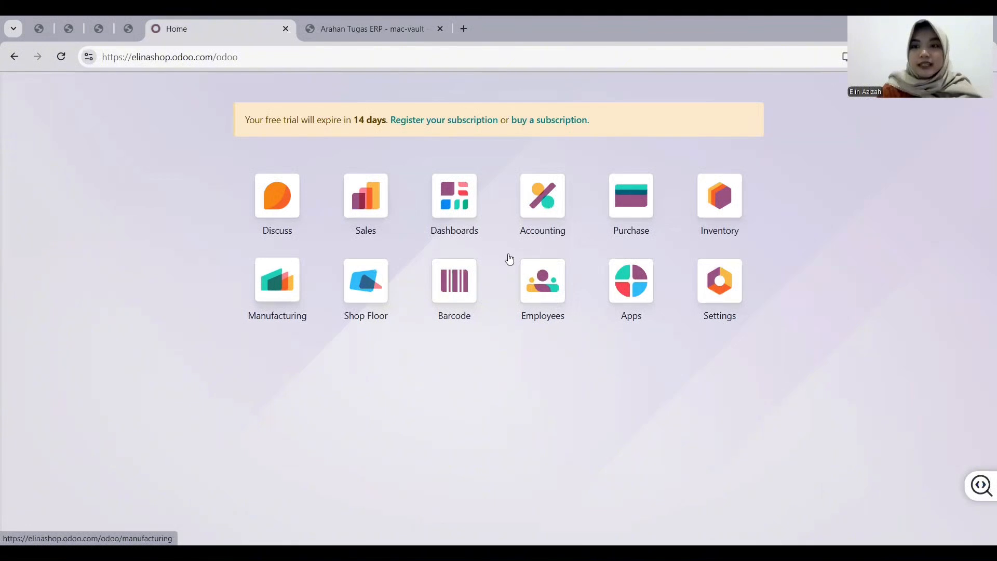
{"action": "left_click", "coordinate": [729, 206]}
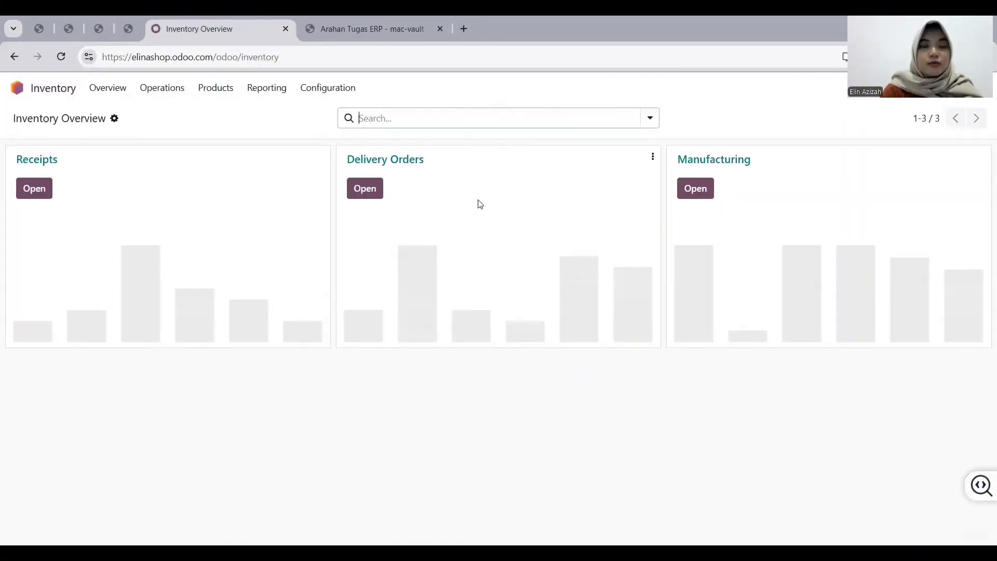
{"action": "left_click", "coordinate": [221, 99]}
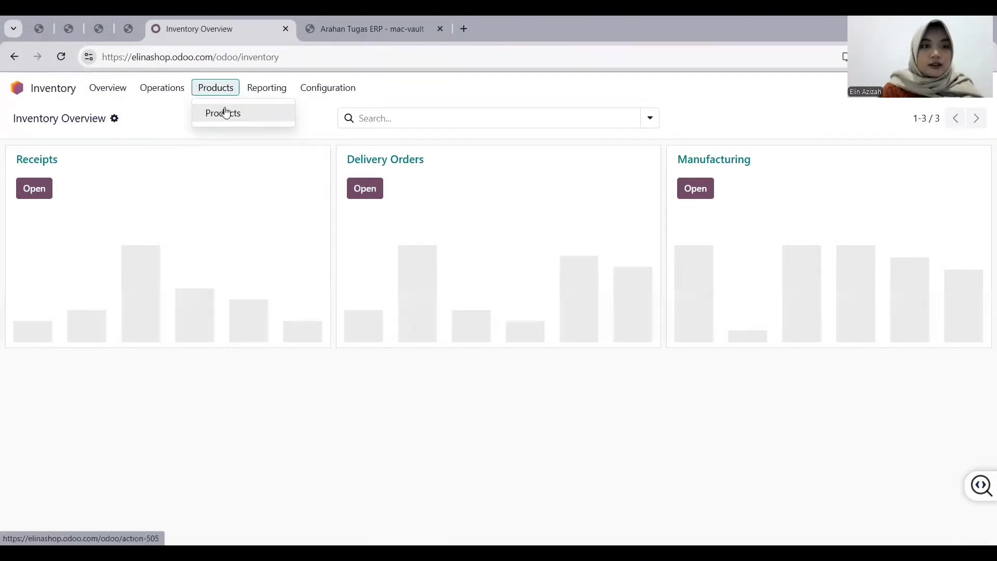
{"action": "left_click", "coordinate": [226, 112]}
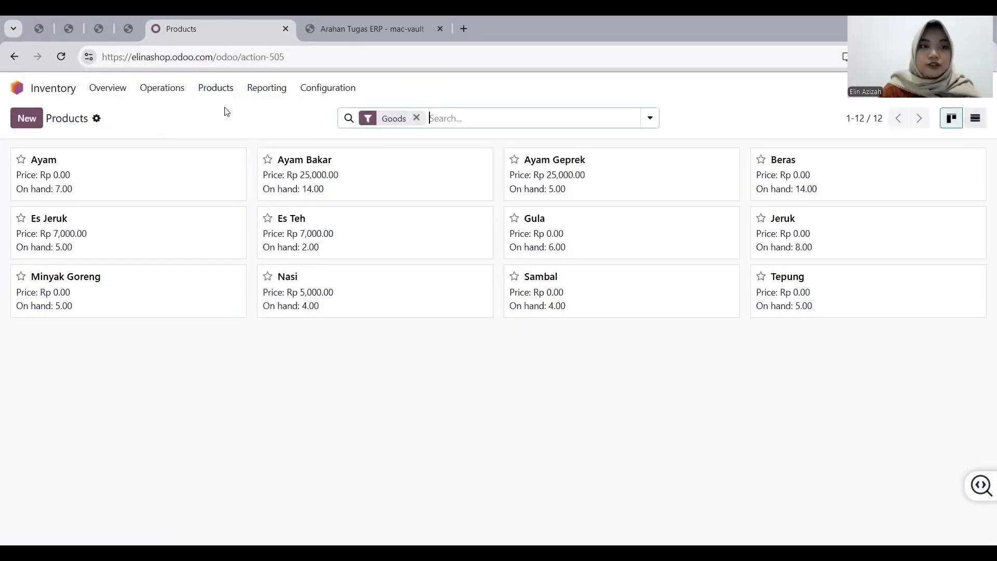
- Start a new product record and name it Lele goreng
{"action": "left_click", "coordinate": [33, 126]}
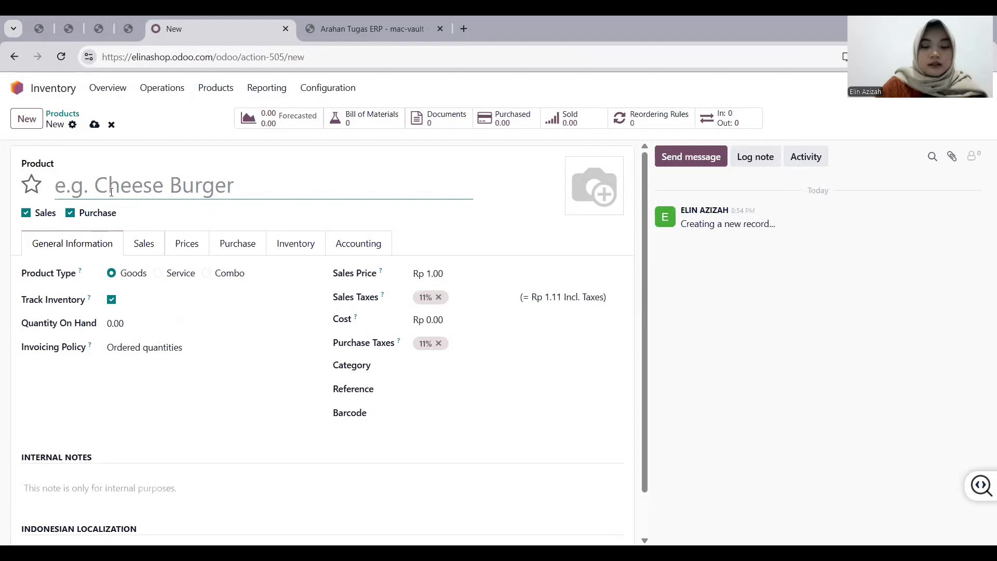
{"action": "type", "text": "Lele"}
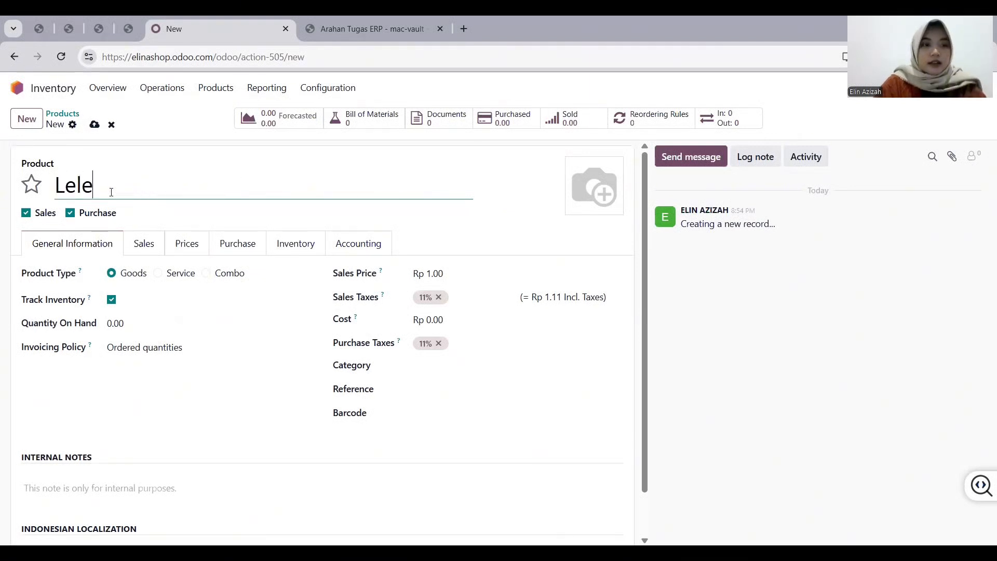
{"action": "type", "text": " goreng"}
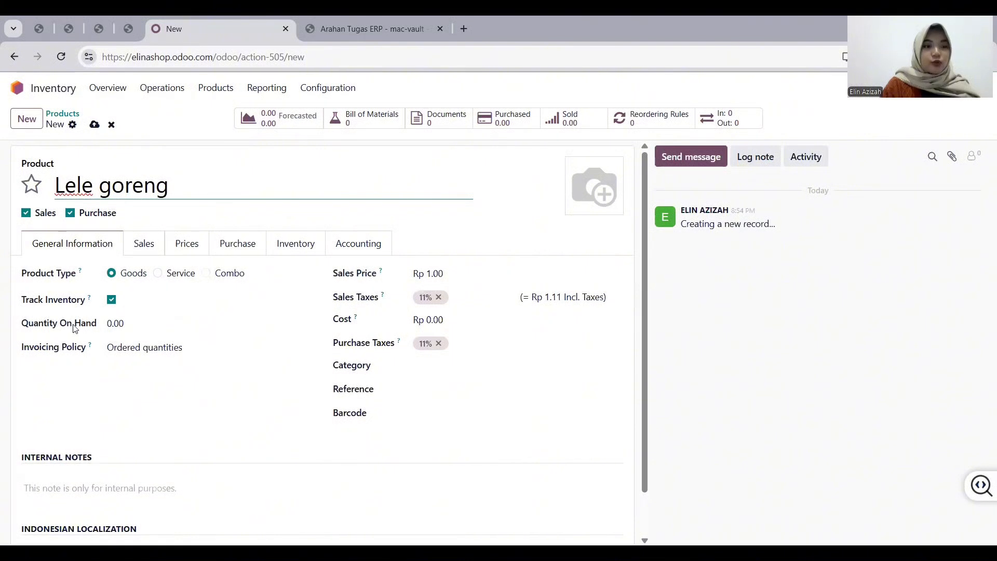
- Set the on-hand quantity to 7 and the sales price to Rp 20,000, and save the Lele goreng product
{"action": "left_click", "coordinate": [132, 323]}
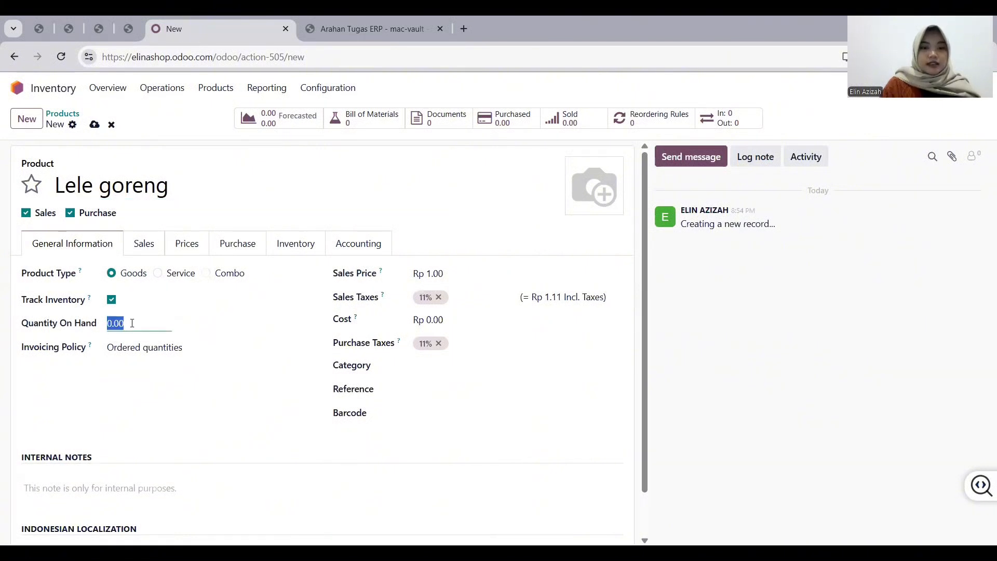
{"action": "type", "text": "7"}
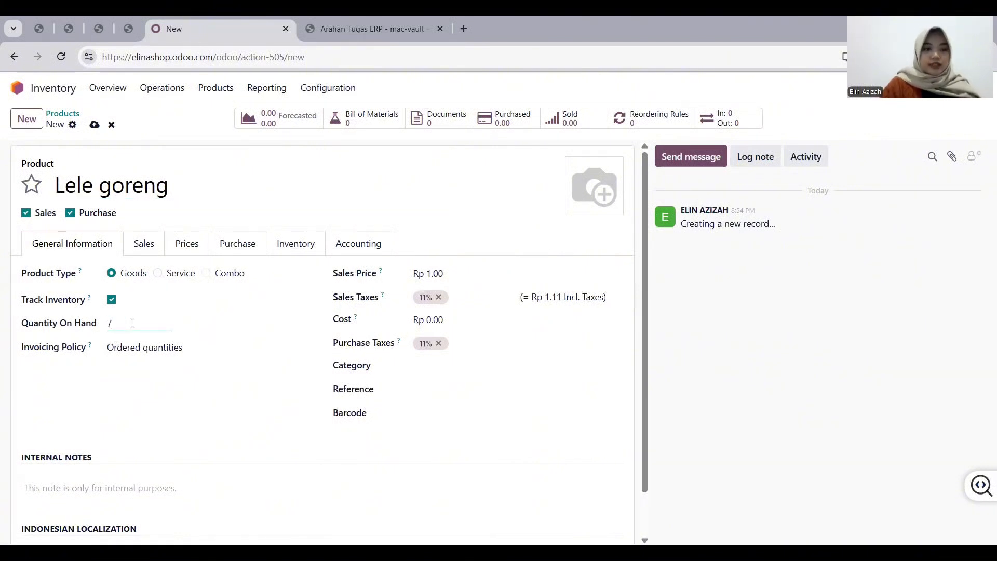
{"action": "left_click", "coordinate": [435, 275]}
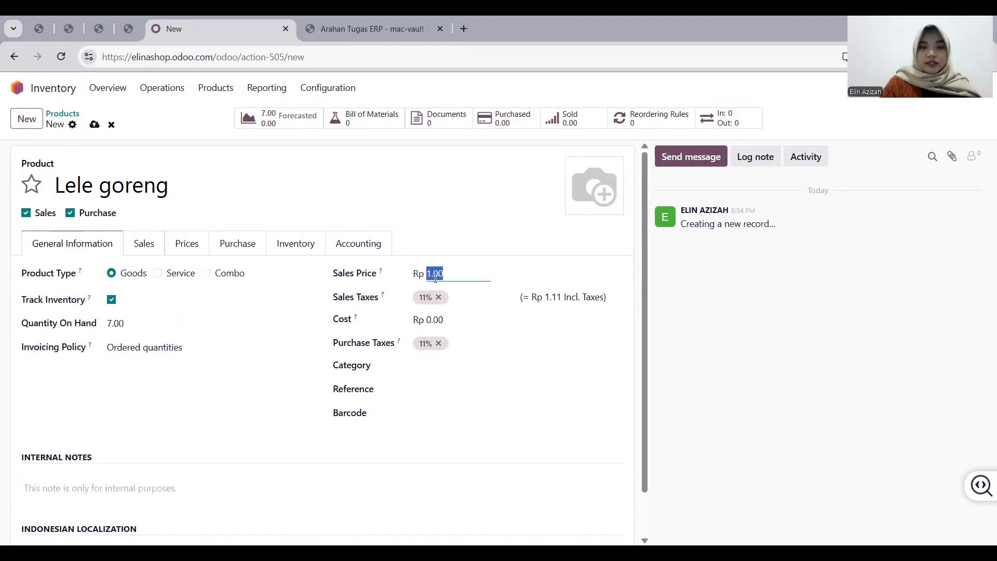
{"action": "key", "text": "BackSpace"}
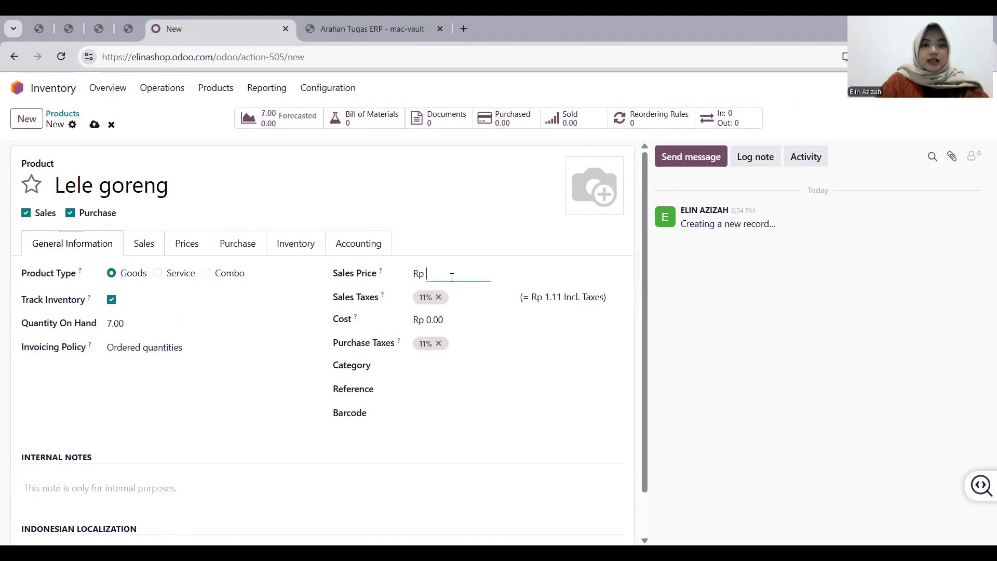
{"action": "type", "text": "20"}
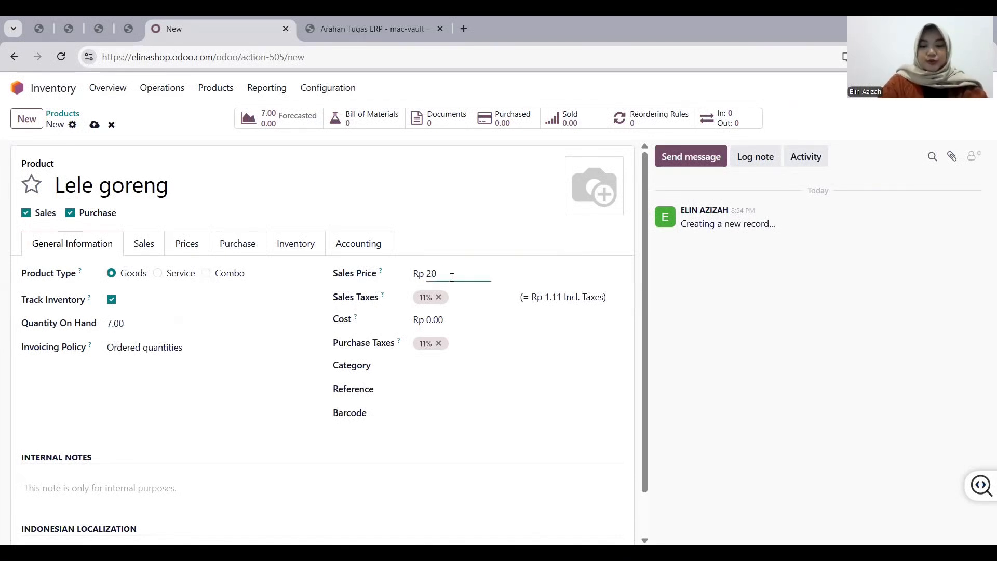
{"action": "type", "text": "000"}
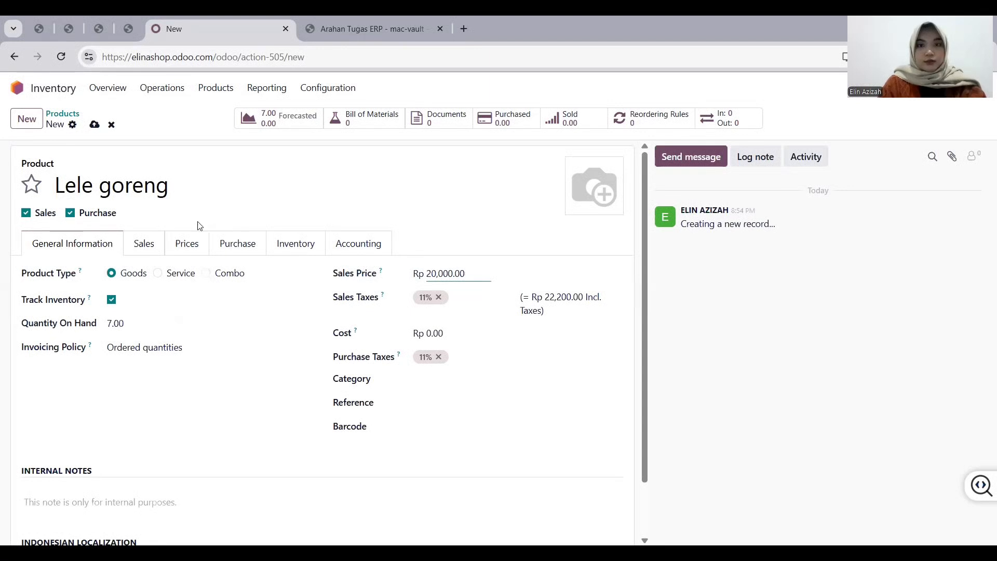
{"action": "left_click", "coordinate": [94, 125]}
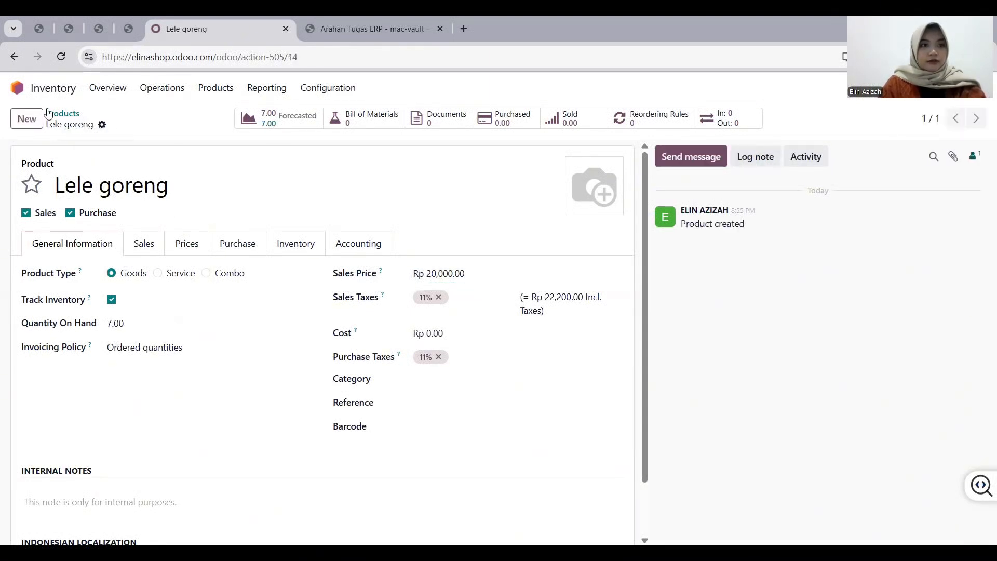
- Return to the product list and start a new product named Lele that is excluded from sales
{"action": "left_click", "coordinate": [15, 58]}
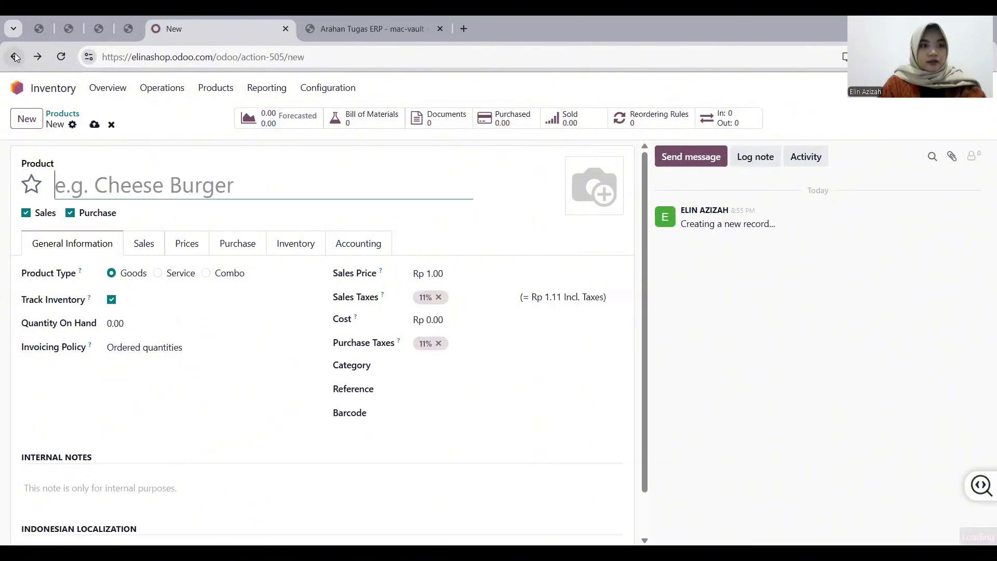
{"action": "left_click", "coordinate": [15, 57]}
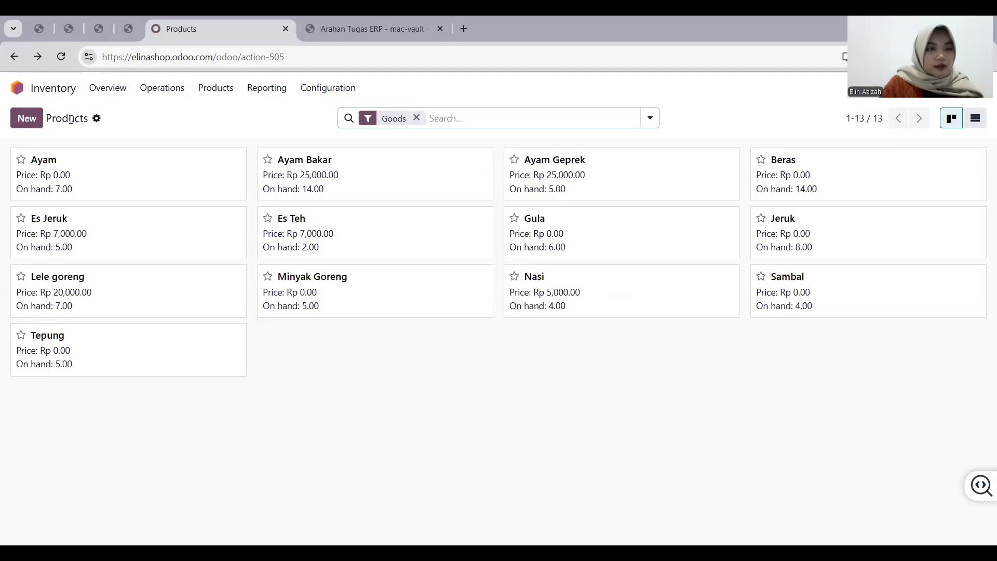
{"action": "left_click", "coordinate": [36, 121]}
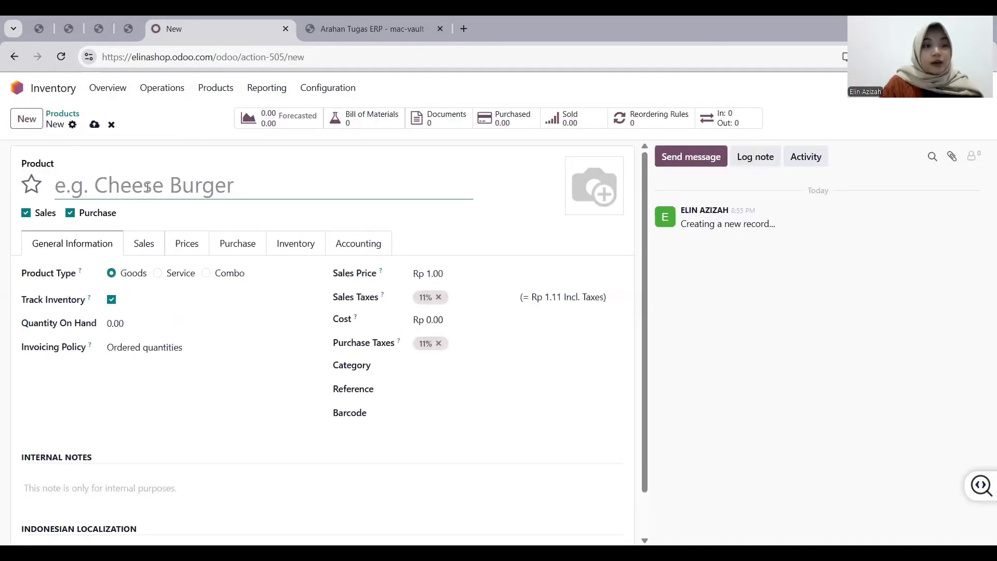
{"action": "type", "text": "Lele"}
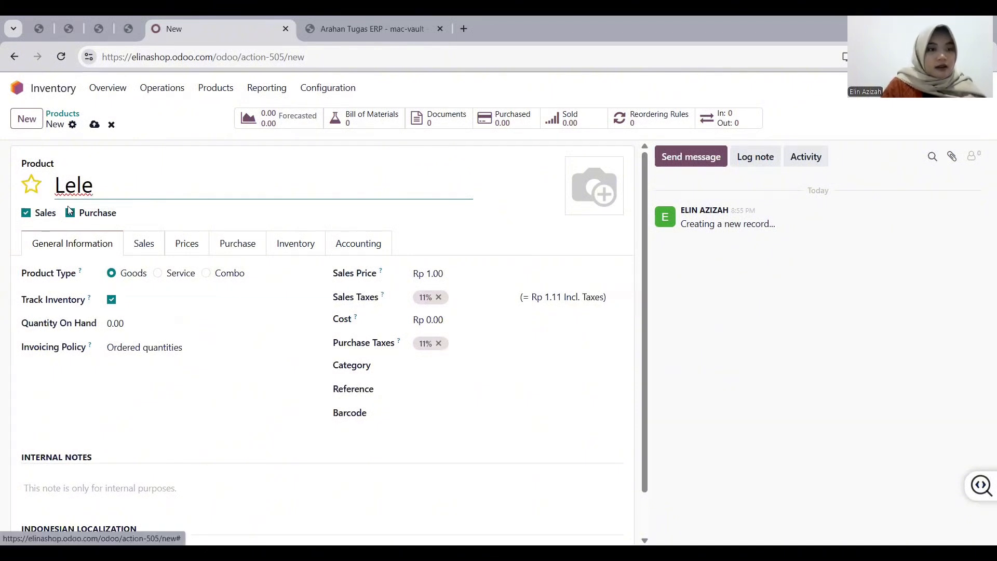
{"action": "left_click", "coordinate": [30, 213]}
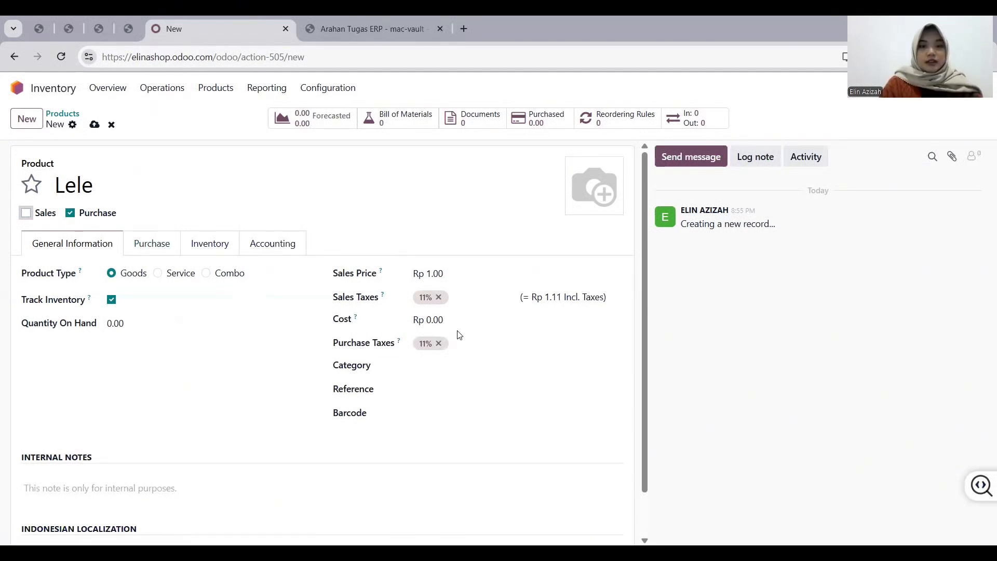
- Clear the sales price of Lele and set its cost to Rp 8,000
{"action": "left_click", "coordinate": [446, 275]}
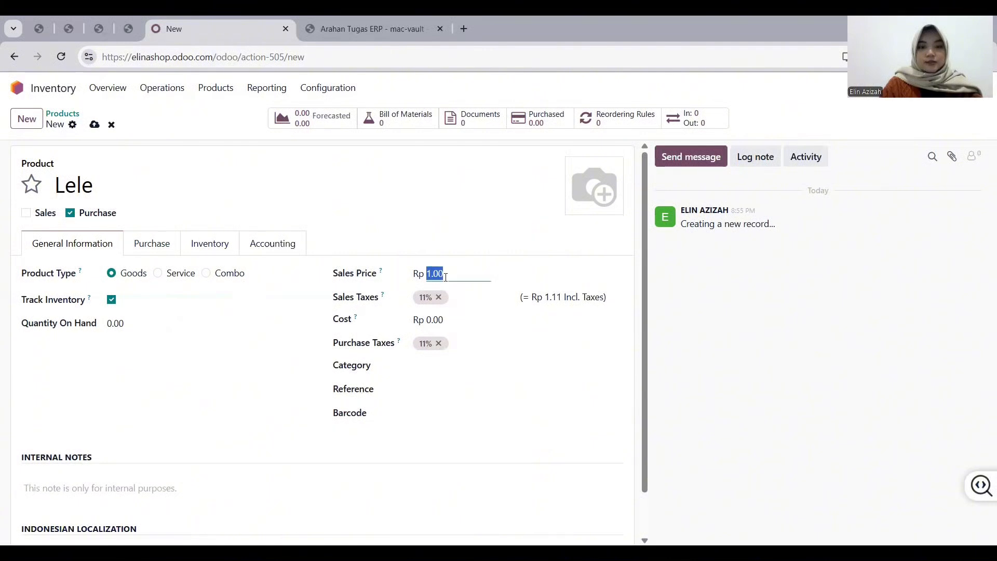
{"action": "key", "text": "BackSpace"}
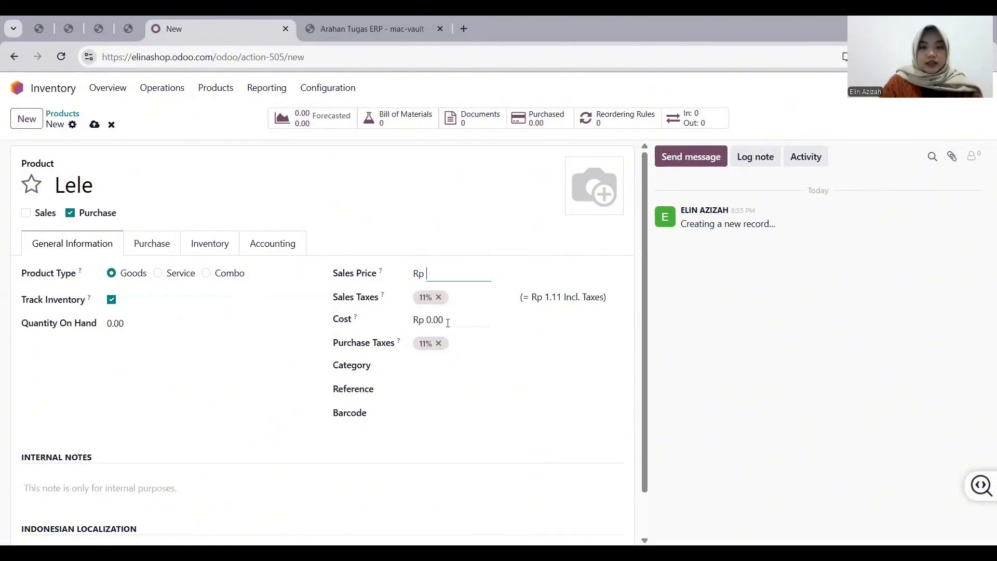
{"action": "left_click", "coordinate": [447, 321]}
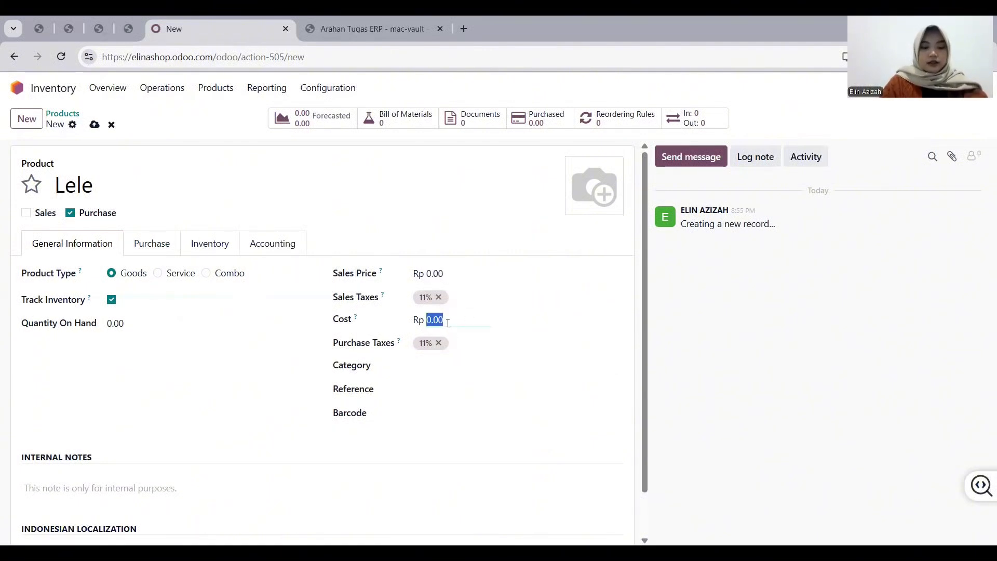
{"action": "type", "text": "8"}
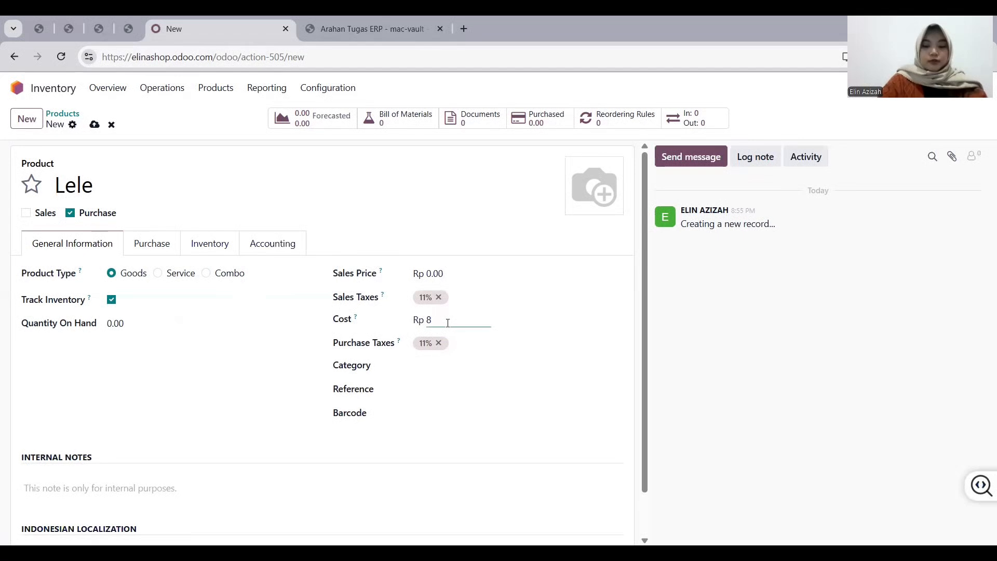
{"action": "type", "text": "0,000"}
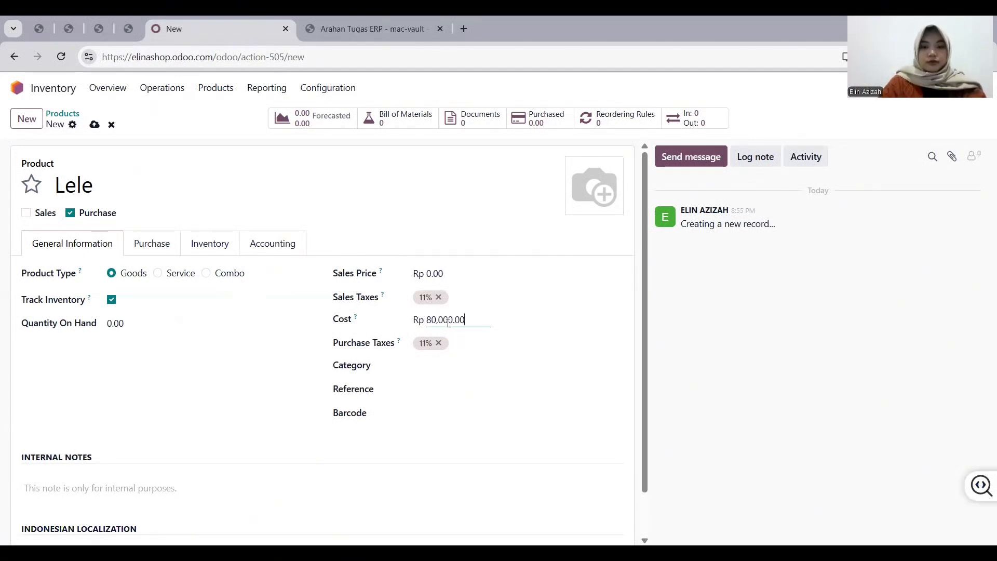
{"action": "key", "text": "BackSpace"}
{"action": "key", "text": "BackSpace"}
{"action": "key", "text": "BackSpace"}
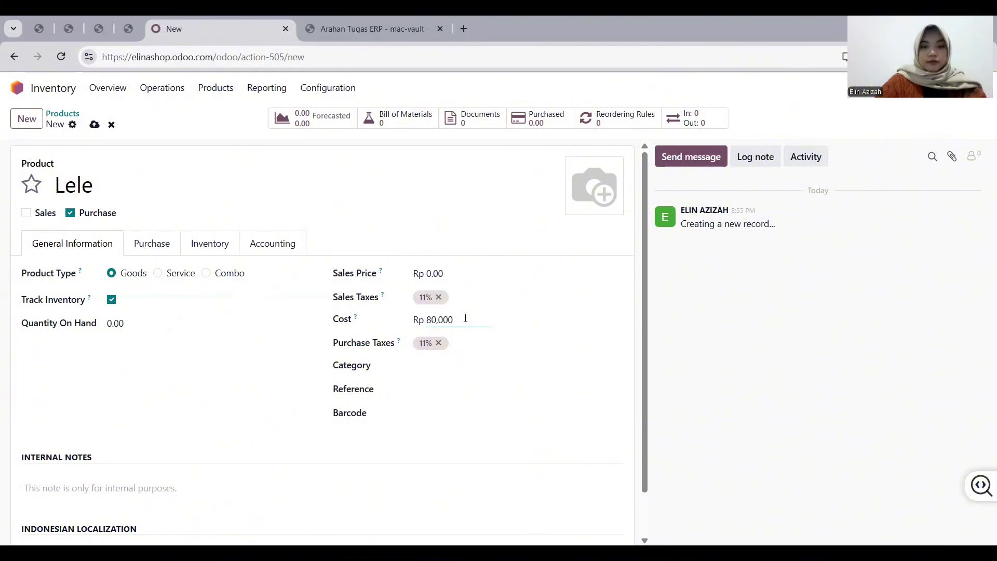
{"action": "key", "text": "BackSpace"}
{"action": "key", "text": "BackSpace"}
{"action": "key", "text": "BackSpace"}
{"action": "key", "text": "BackSpace"}
{"action": "key", "text": "BackSpace"}
{"action": "key", "text": "BackSpace"}
{"action": "type", "text": "8000"}
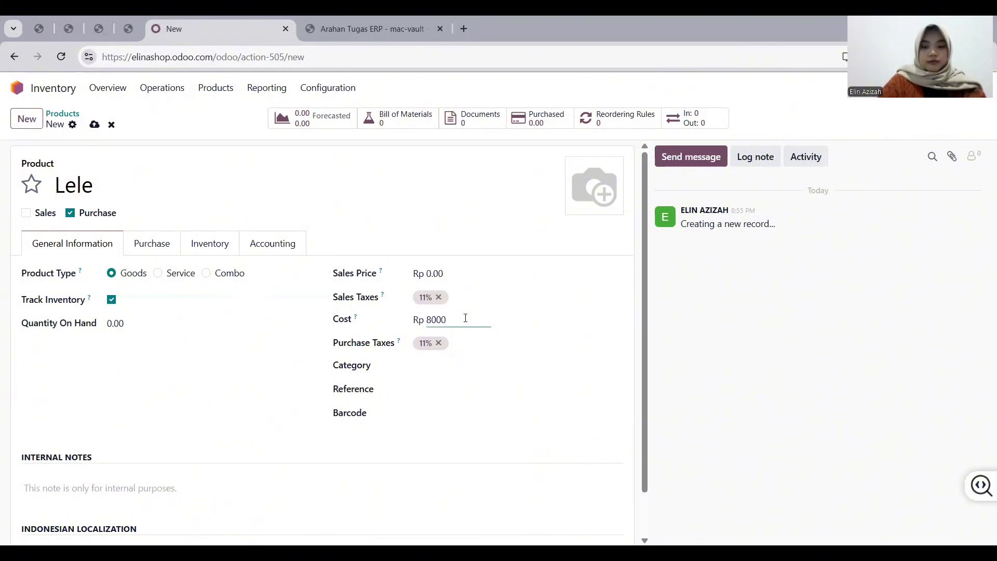
{"action": "key", "text": "Return"}
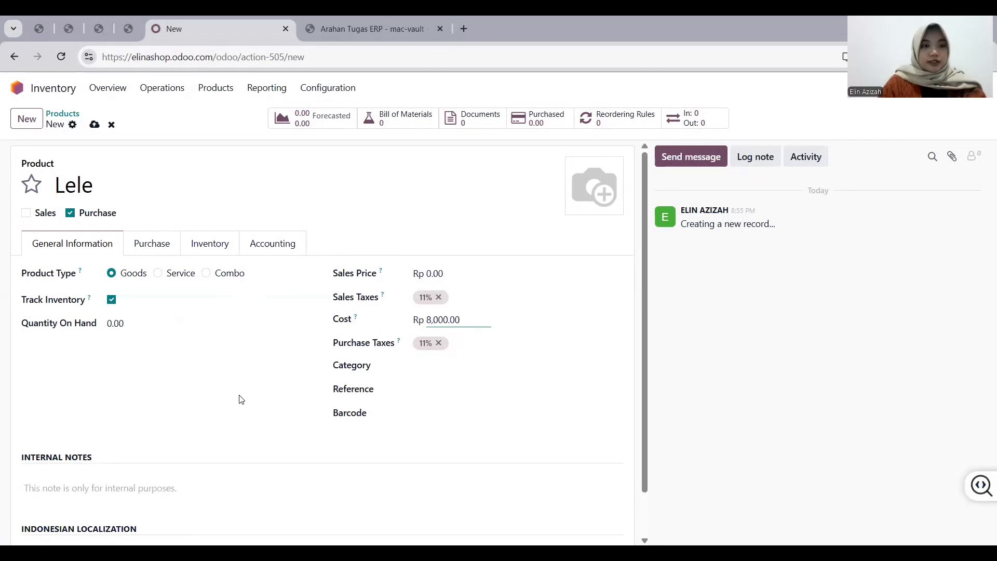
- Show the purchase details with the vendor lines of the new product
{"action": "left_click", "coordinate": [145, 250]}
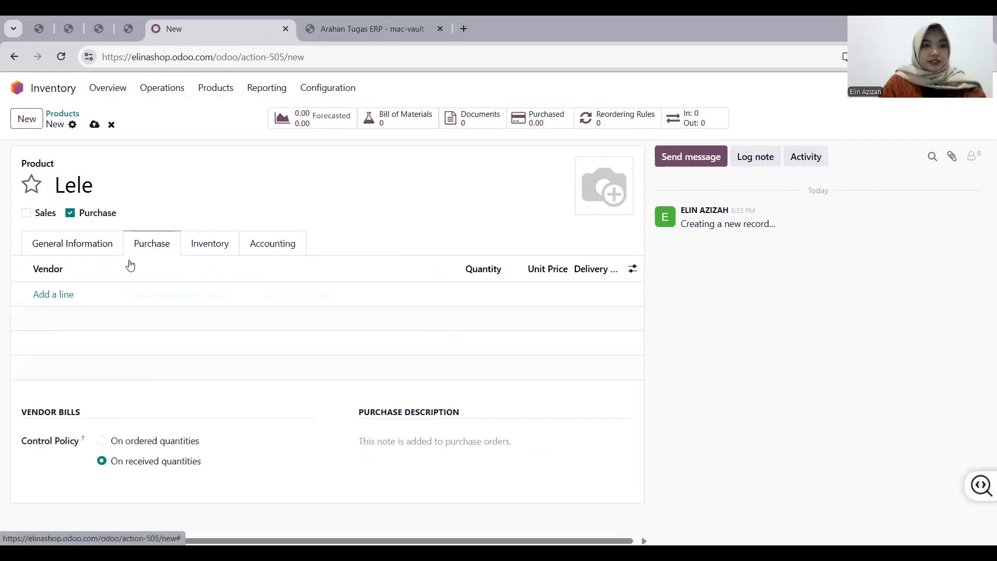
{"action": "left_click", "coordinate": [57, 295]}
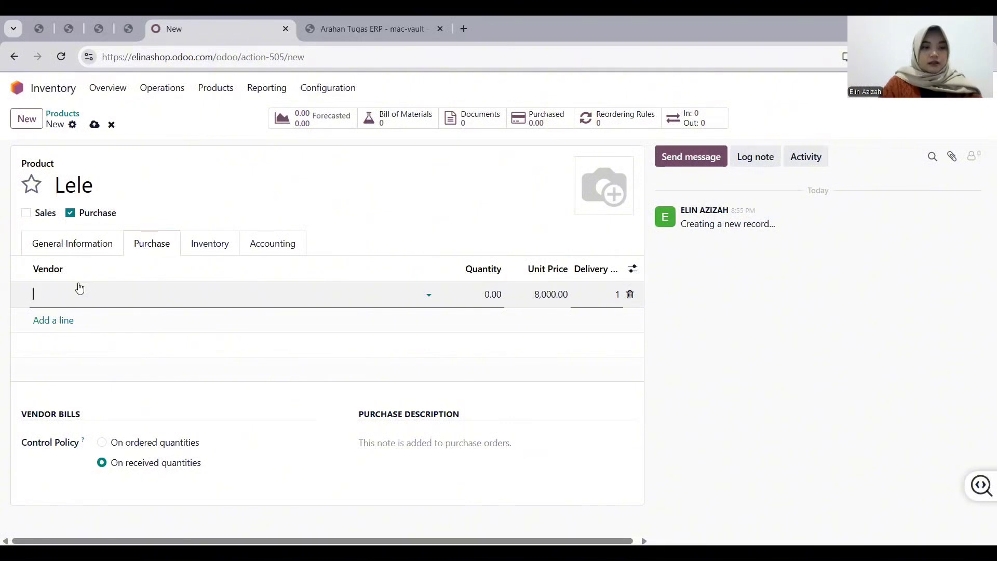
{"action": "key", "text": "ctrl+z"}
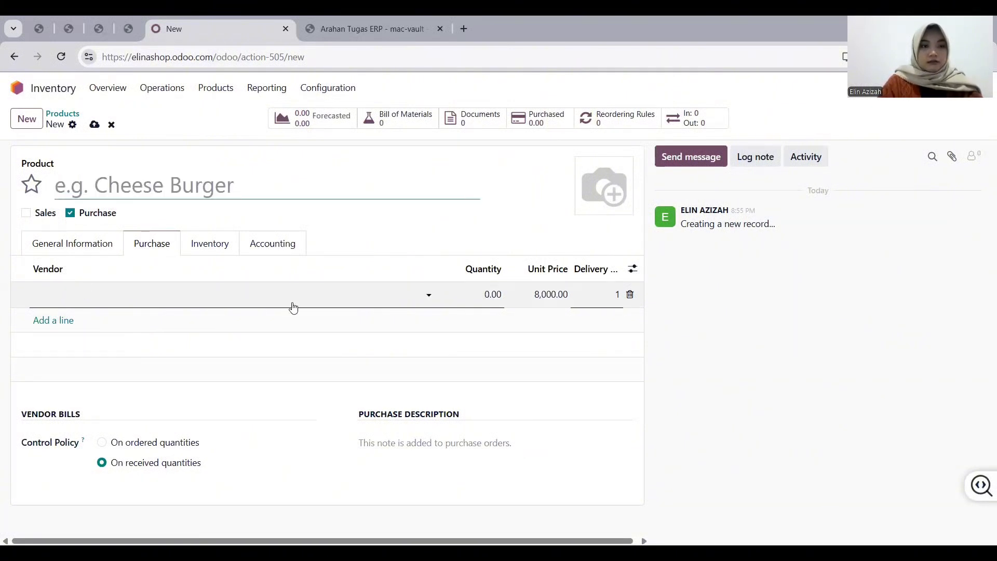
{"action": "left_click", "coordinate": [81, 291]}
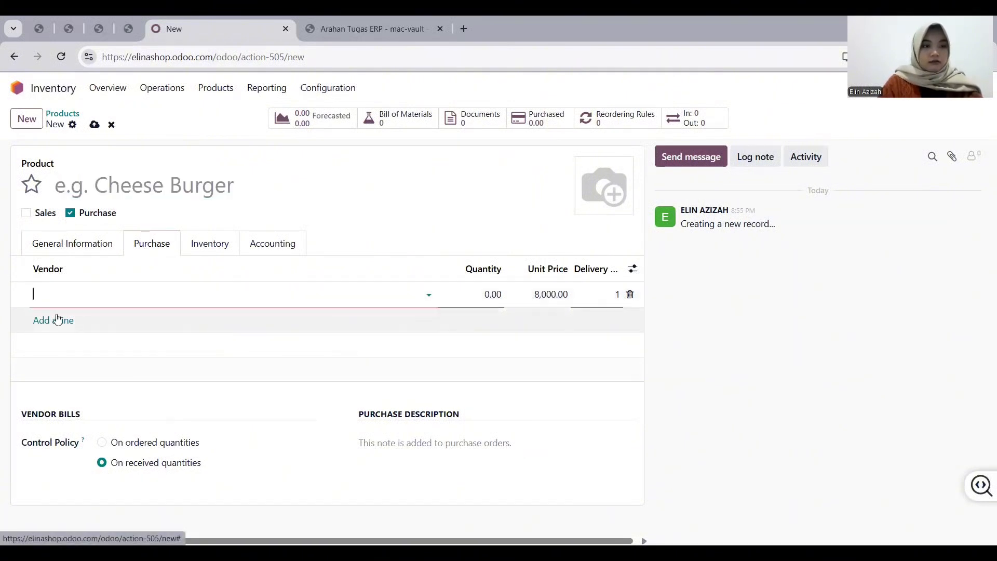
{"action": "left_click", "coordinate": [57, 331]}
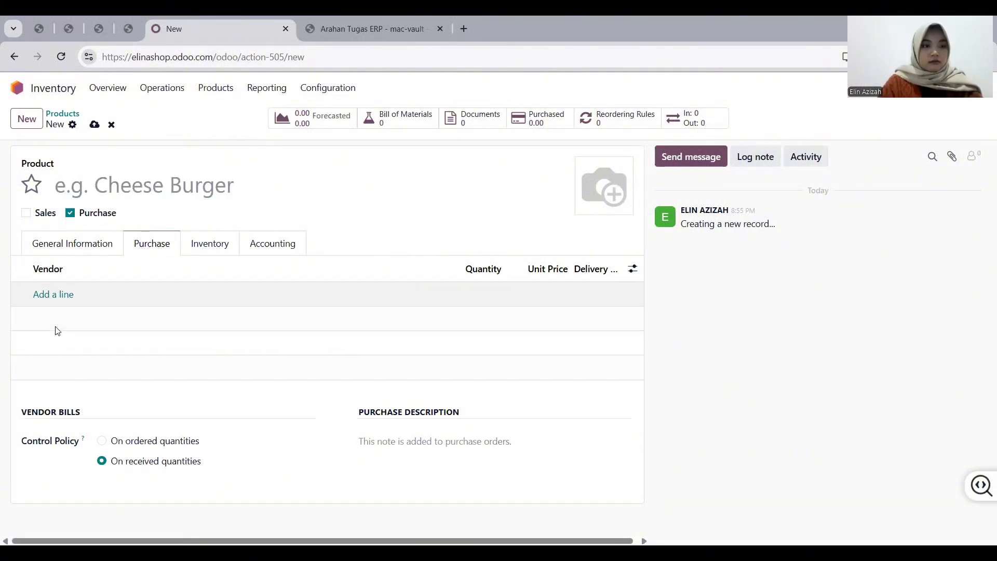
- Add a vendor line for the new vendor PT SASA to the raw material's purchase details
{"action": "left_click", "coordinate": [62, 300]}
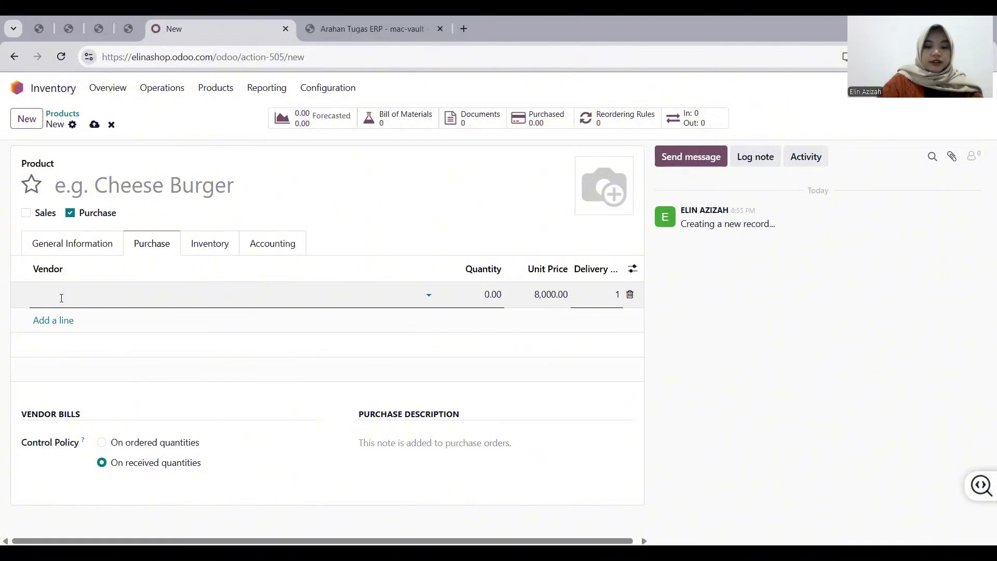
{"action": "type", "text": "PT"}
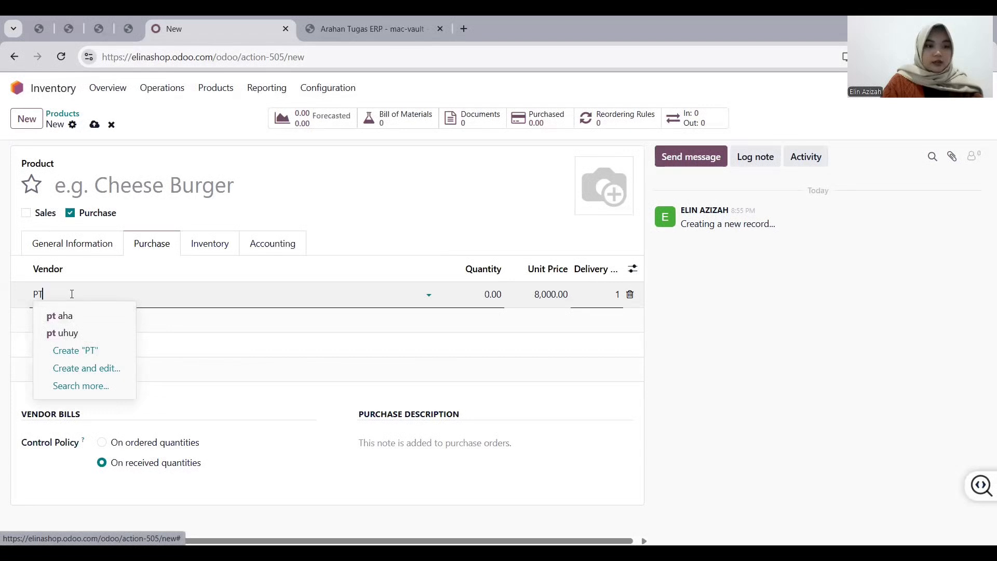
{"action": "key", "text": "Down"}
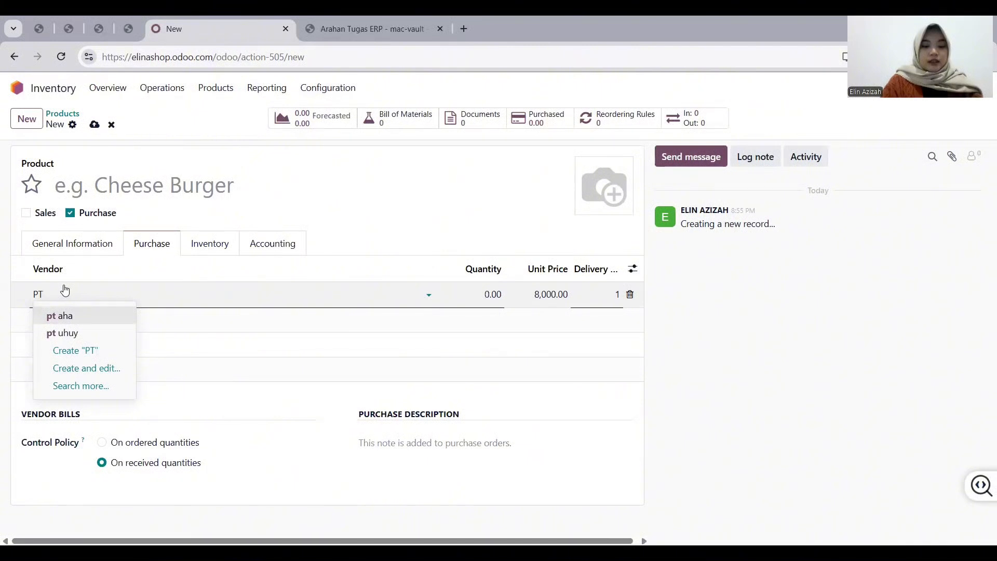
{"action": "type", "text": "SASA"}
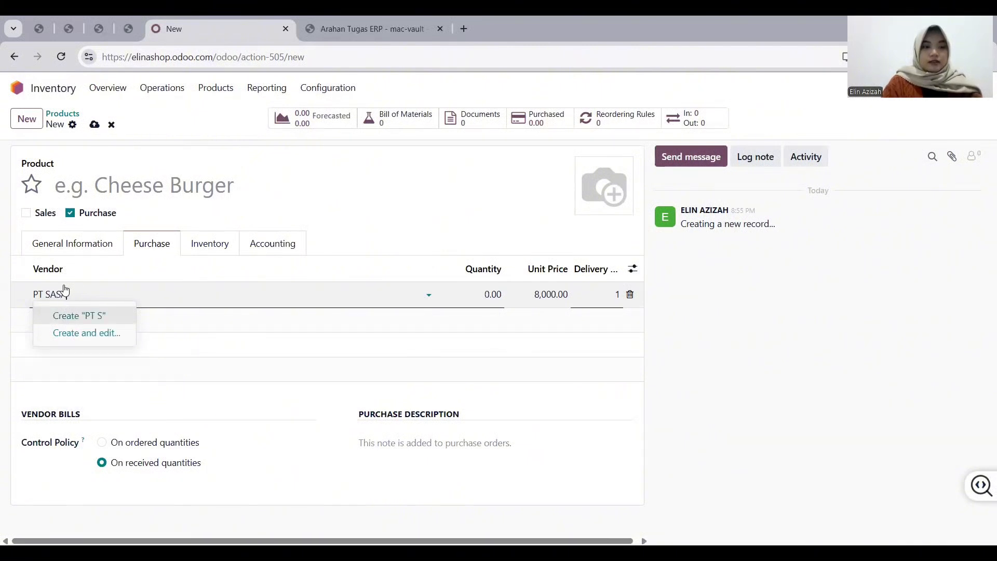
{"action": "left_click", "coordinate": [79, 316]}
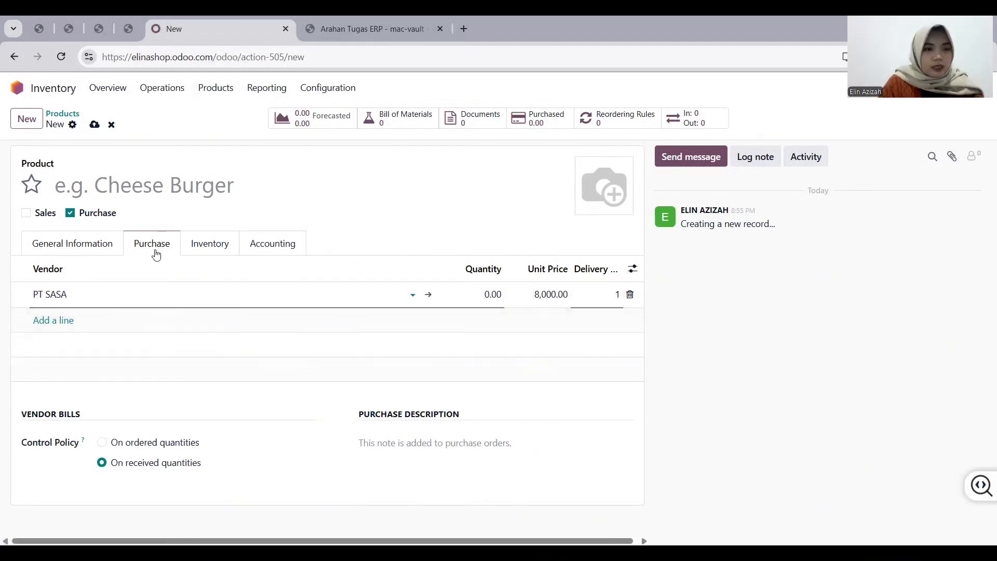
- Name the new product Lele in its general information and save it
{"action": "left_click", "coordinate": [101, 246]}
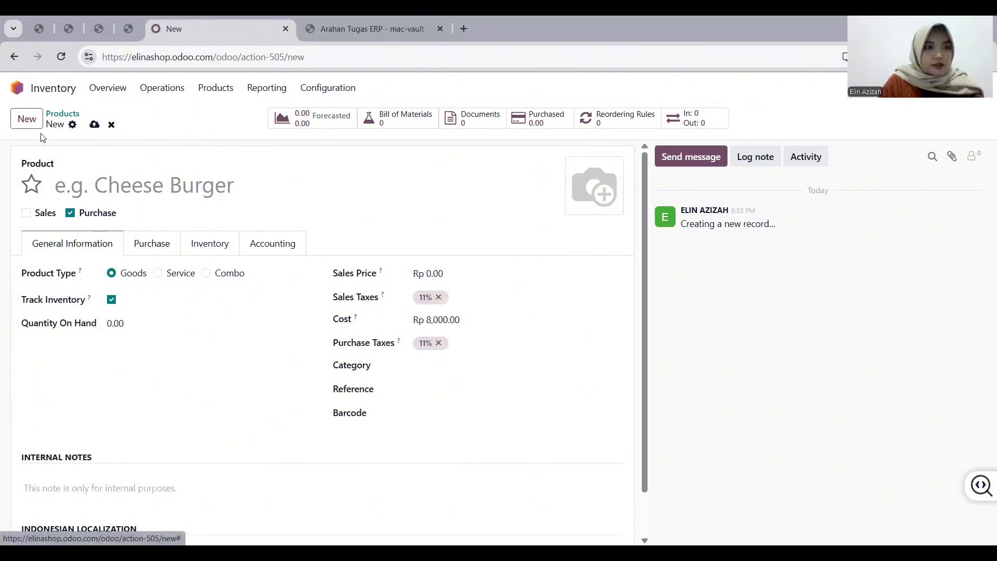
{"action": "left_click", "coordinate": [95, 125]}
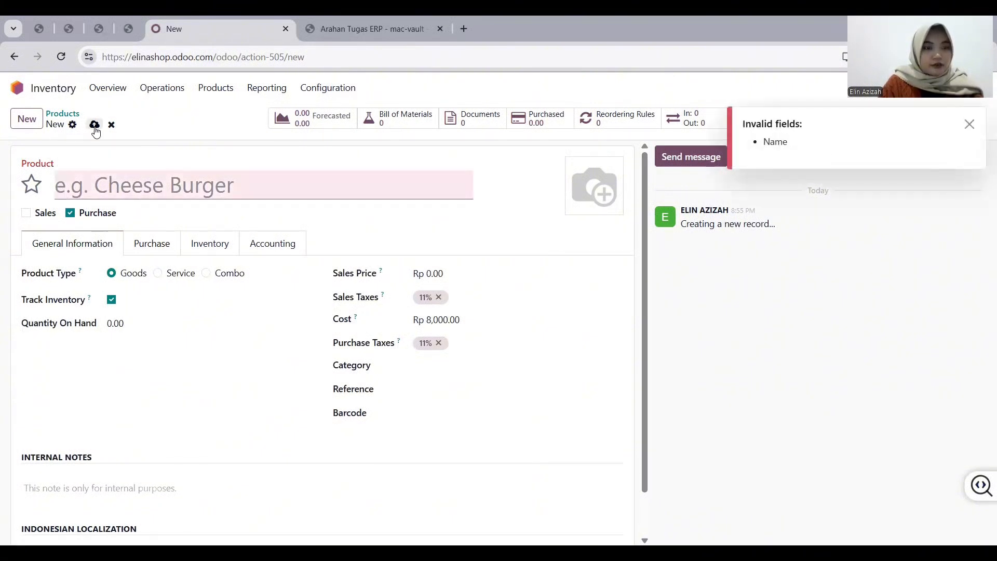
{"action": "left_click", "coordinate": [109, 193]}
{"action": "type", "text": "Lele"}
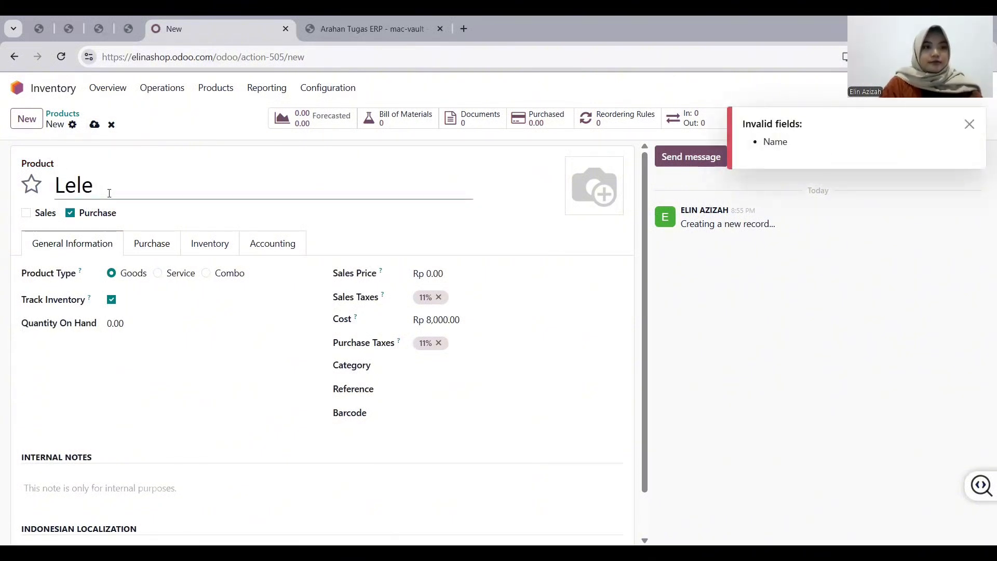
{"action": "left_click", "coordinate": [96, 126]}
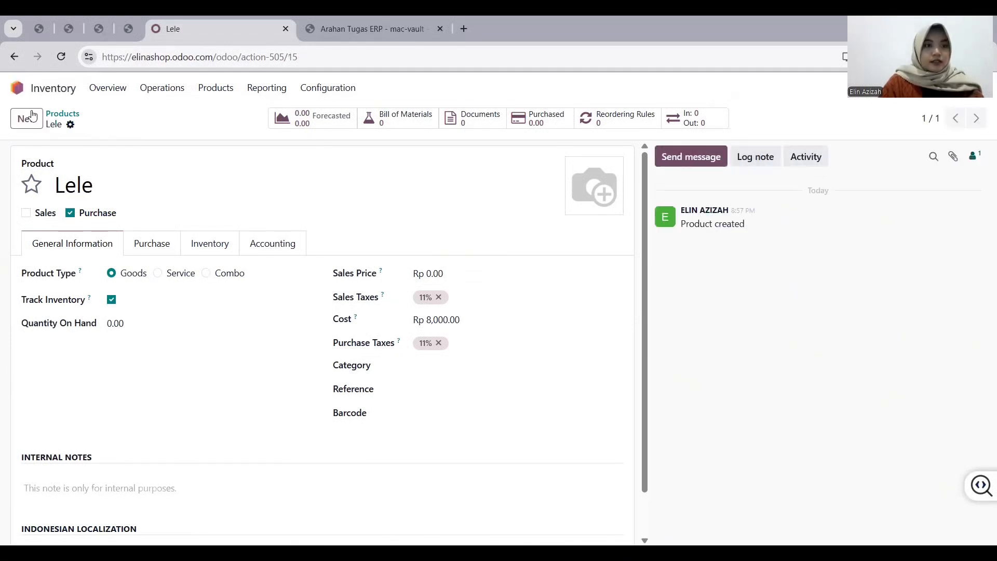
- Return to the product list, open Lele goreng and start a new bill of materials for it
{"action": "left_click", "coordinate": [14, 57]}
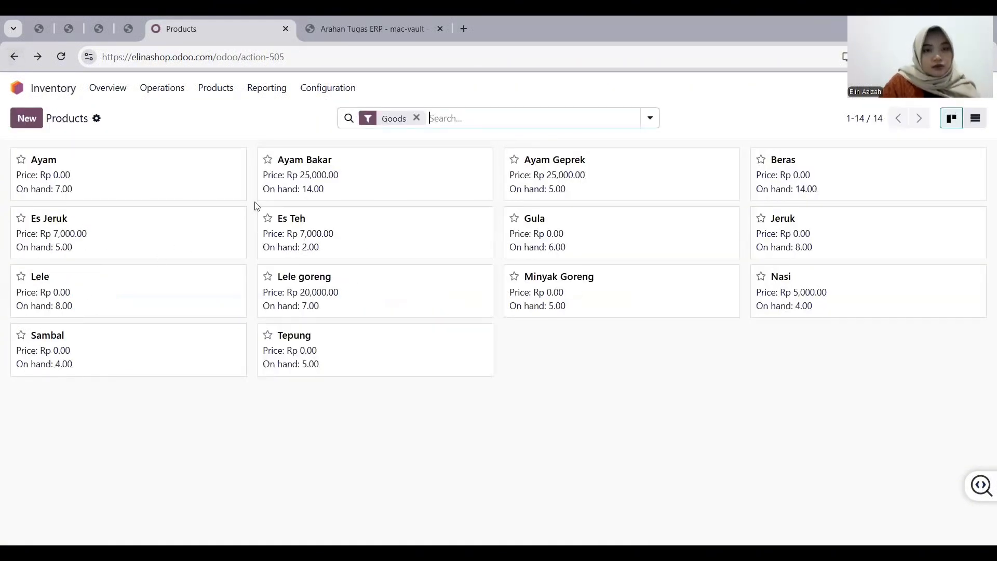
{"action": "left_click", "coordinate": [357, 293]}
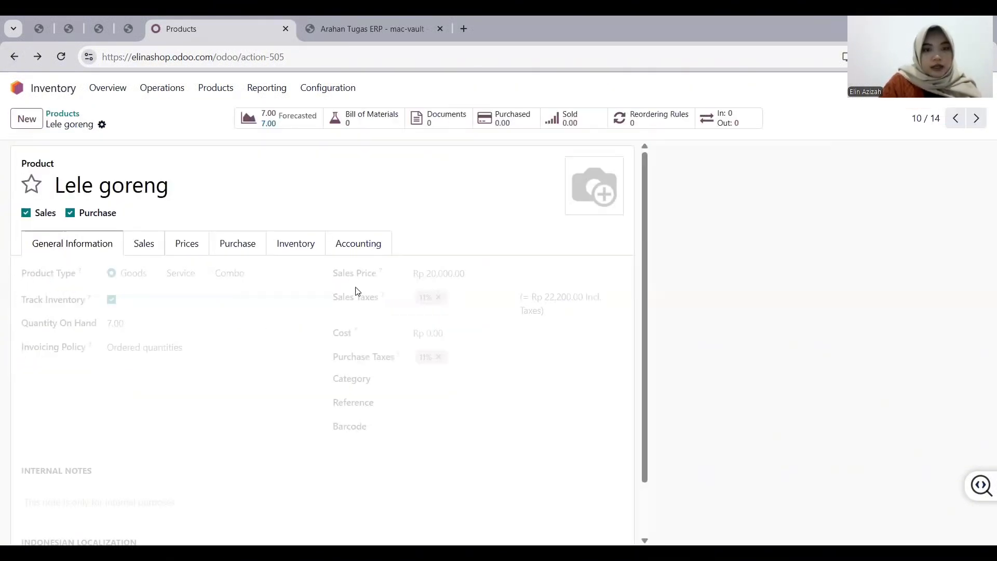
{"action": "left_click", "coordinate": [372, 125]}
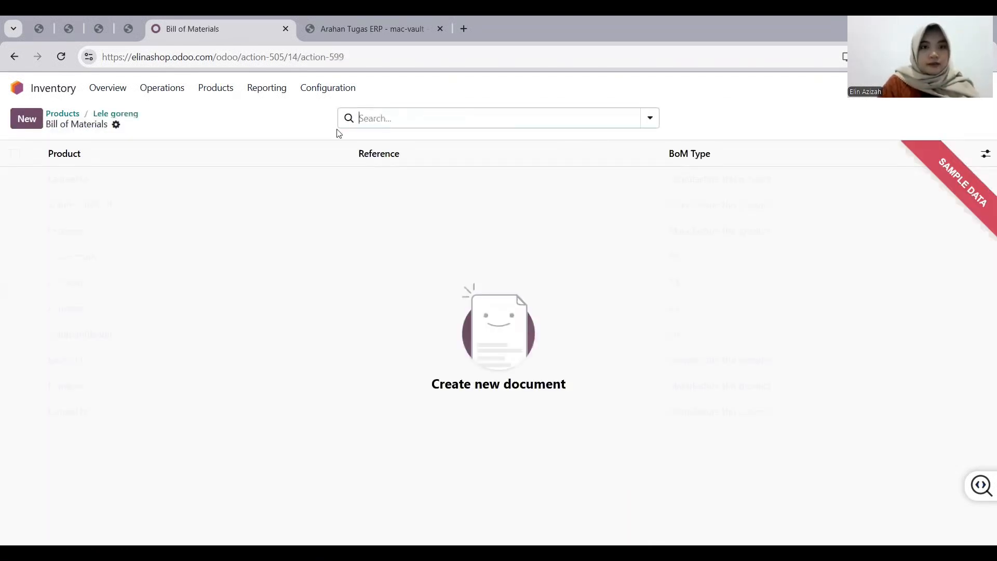
{"action": "left_click", "coordinate": [39, 124]}
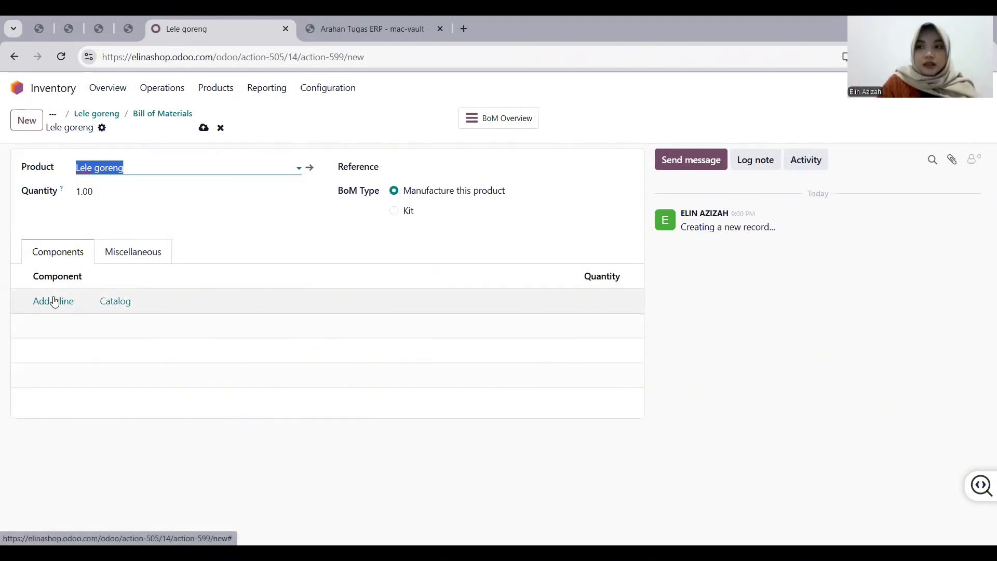
- Add one each of Lele, Sambal and Minyak Goreng from the catalog as components and return to the bill of materials
{"action": "left_click", "coordinate": [122, 309]}
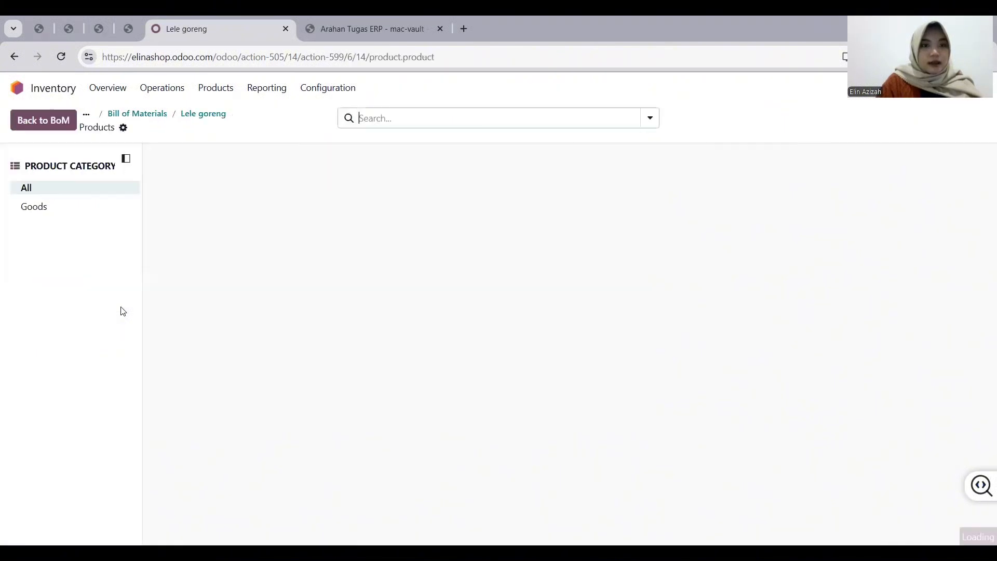
{"action": "scroll", "coordinate": [454, 355], "scroll_direction": "down", "scroll_amount": 1}
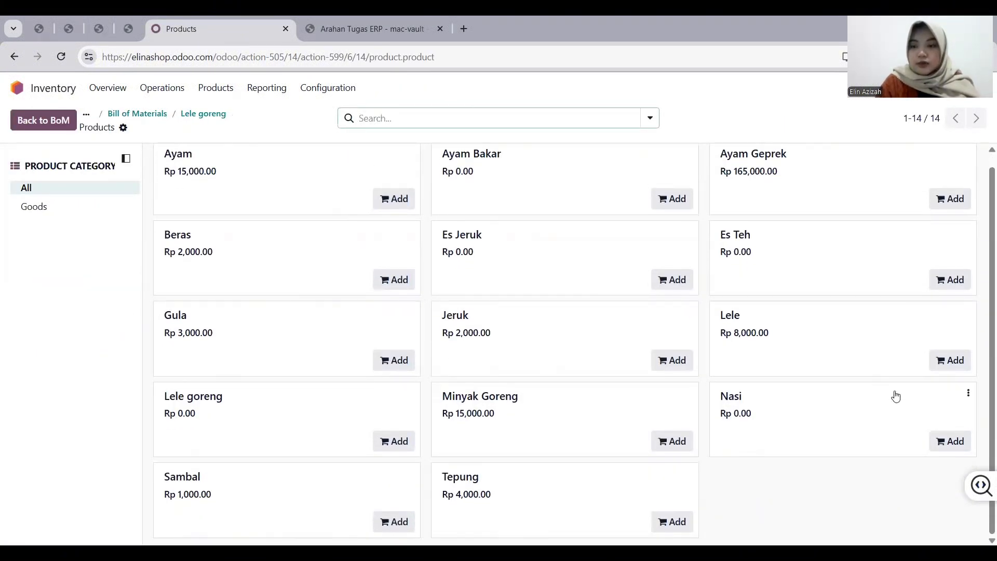
{"action": "left_click", "coordinate": [946, 366]}
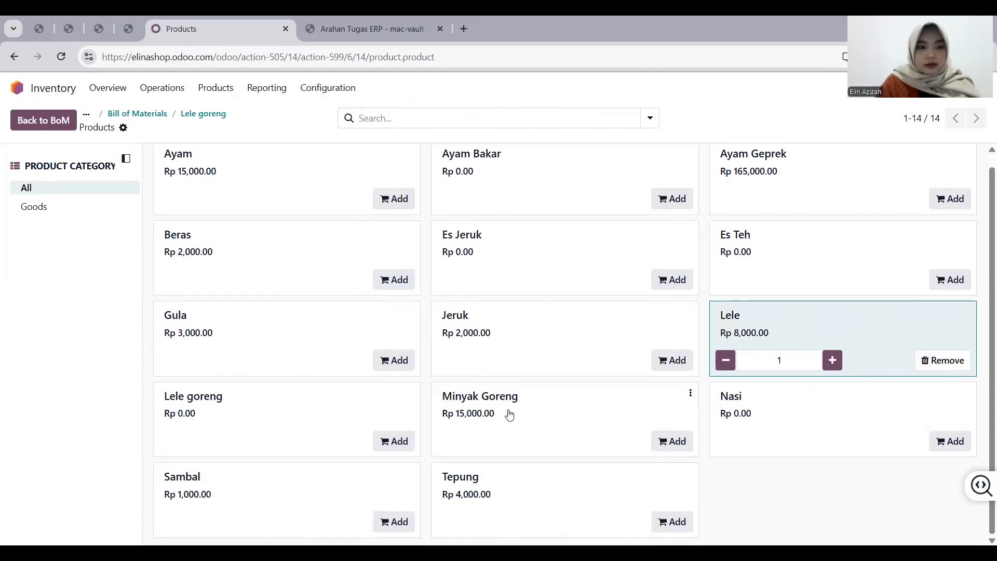
{"action": "left_click", "coordinate": [394, 522]}
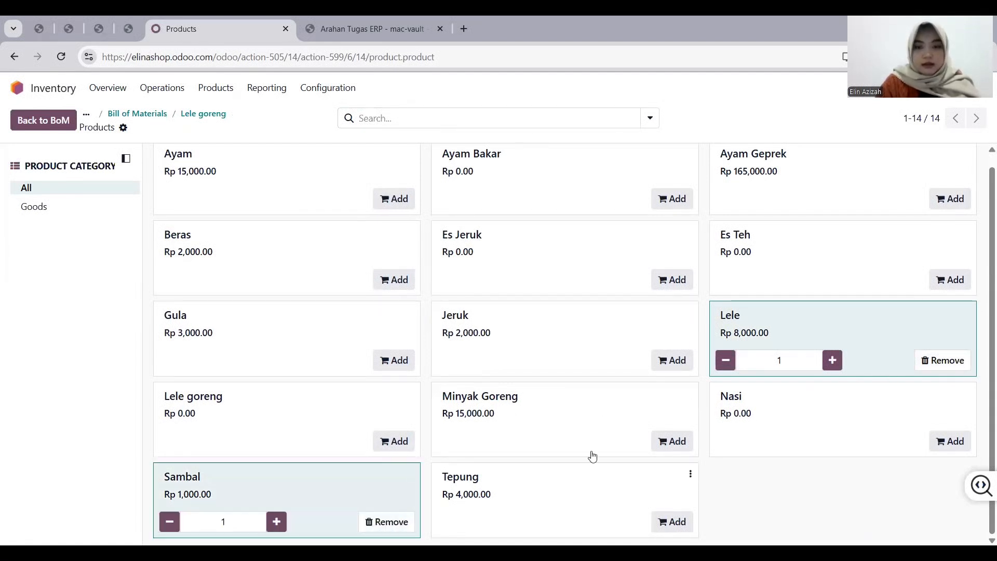
{"action": "left_click", "coordinate": [673, 442]}
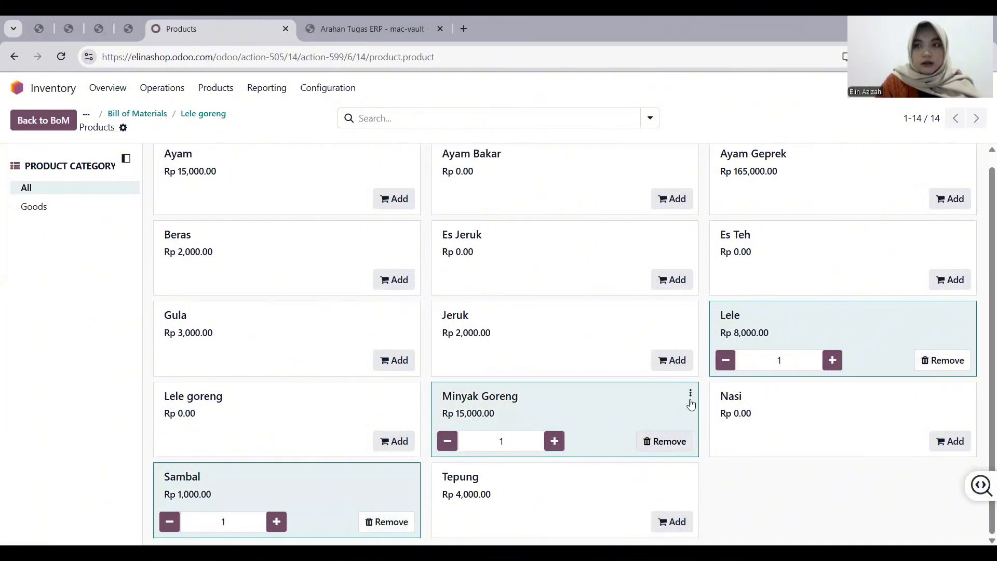
{"action": "left_click", "coordinate": [44, 121]}
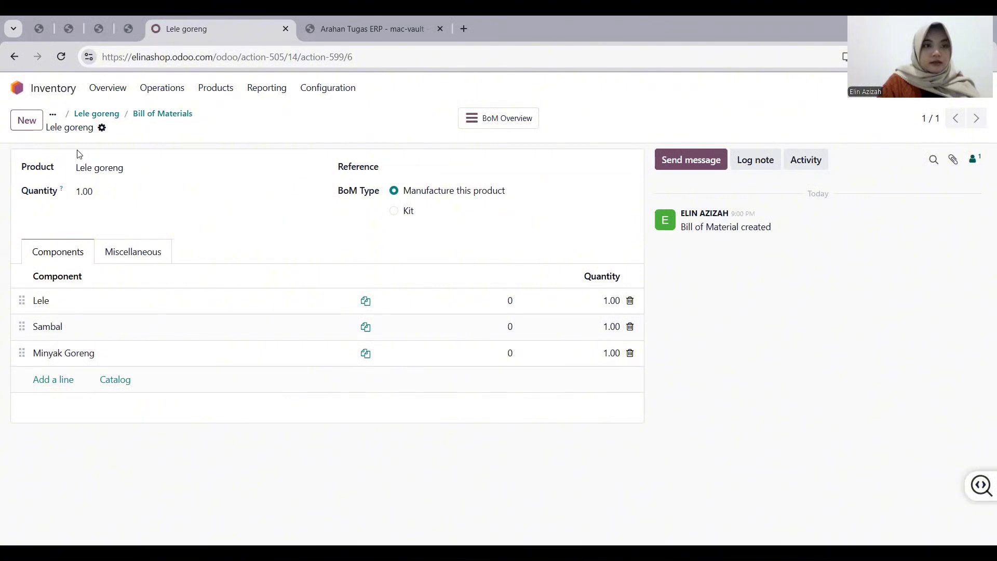
- Leave the bill of materials, reconnect to the elinashop database and start a new quotation in the Sales app
{"action": "left_click", "coordinate": [15, 56]}
{"action": "left_click", "coordinate": [15, 57]}
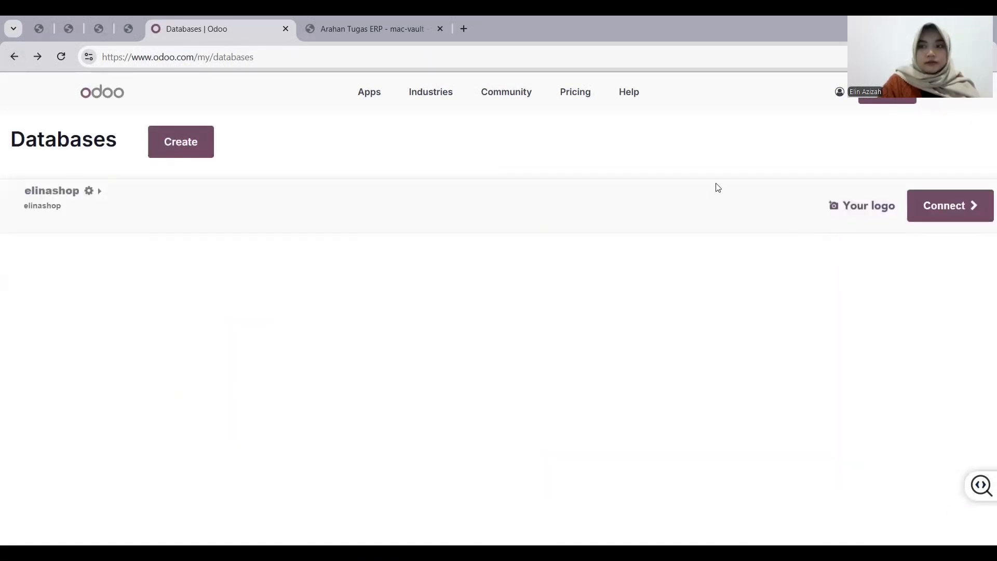
{"action": "left_click", "coordinate": [959, 204]}
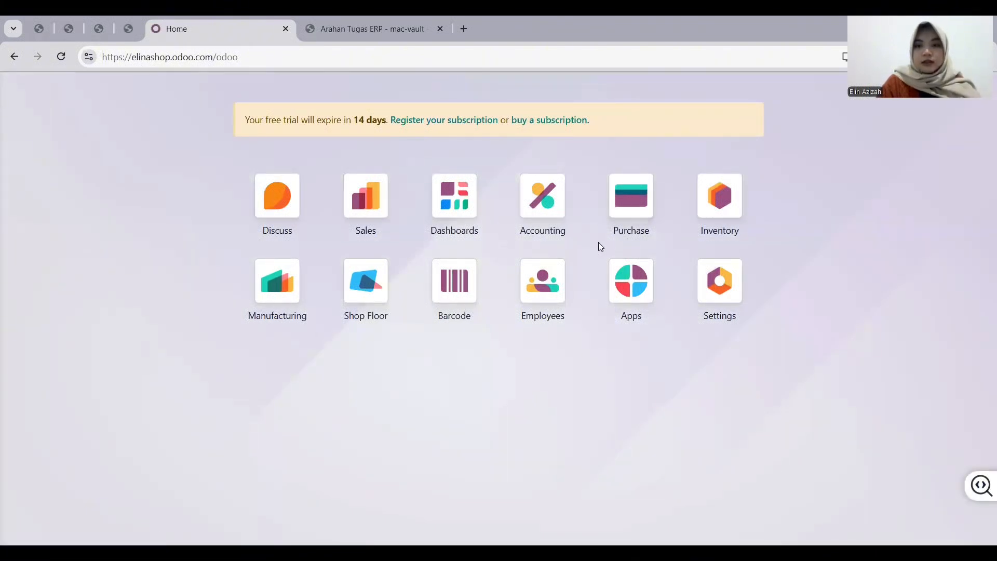
{"action": "left_click", "coordinate": [373, 214]}
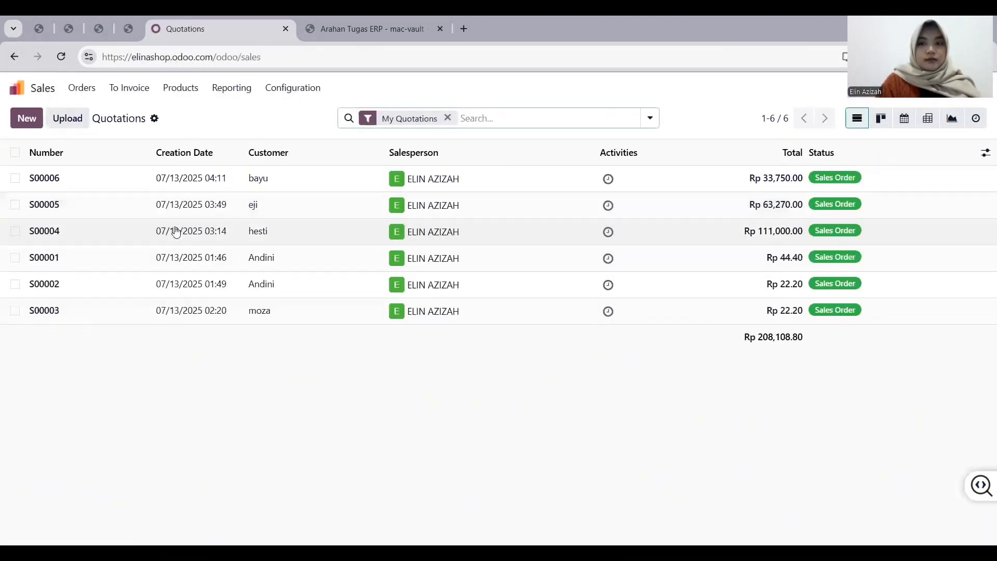
{"action": "left_click", "coordinate": [38, 123]}
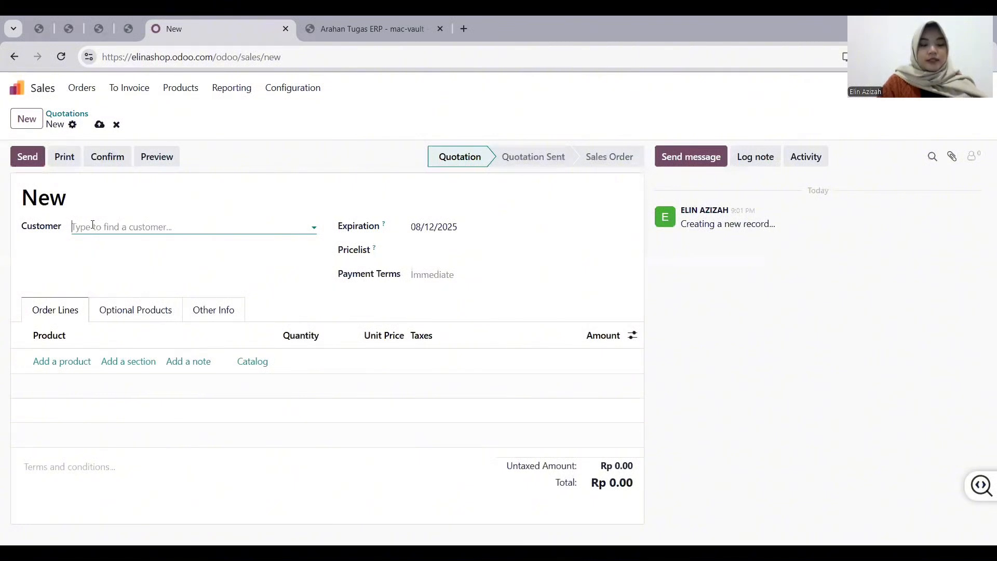
- Try to enter the customer's name on the quotation and open the product catalog
{"action": "type", "text": "Azizah"}
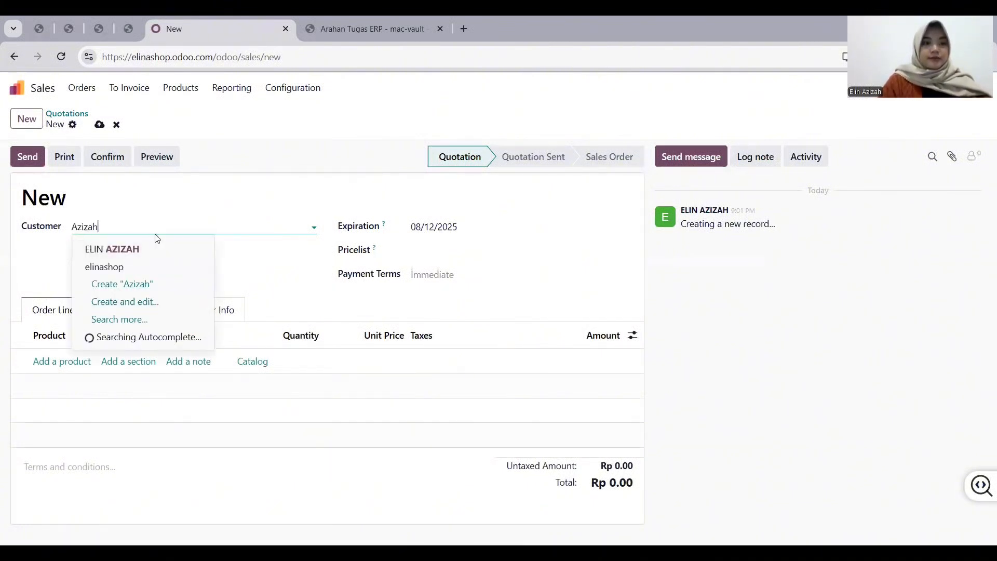
{"action": "left_click", "coordinate": [161, 219]}
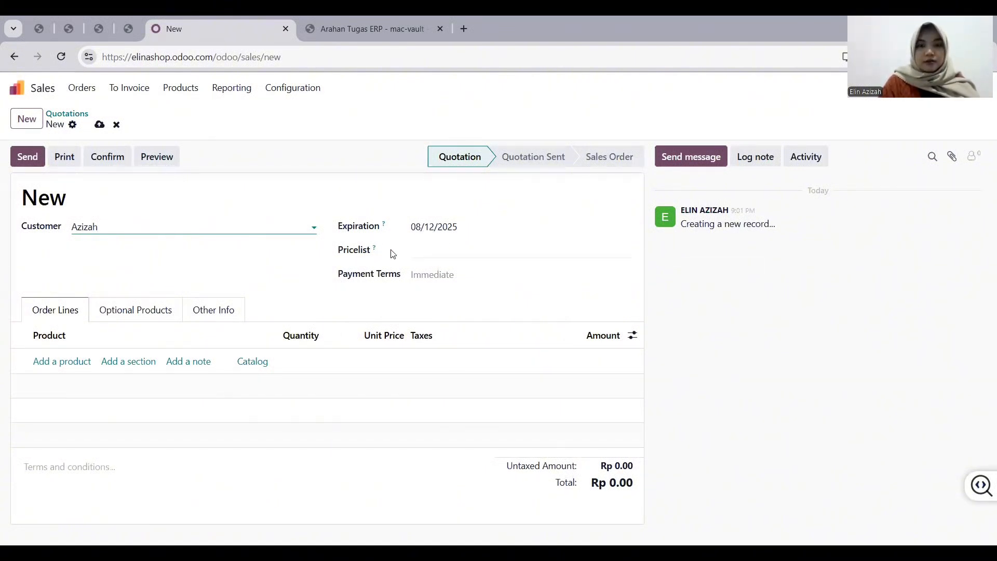
{"action": "left_click", "coordinate": [230, 388]}
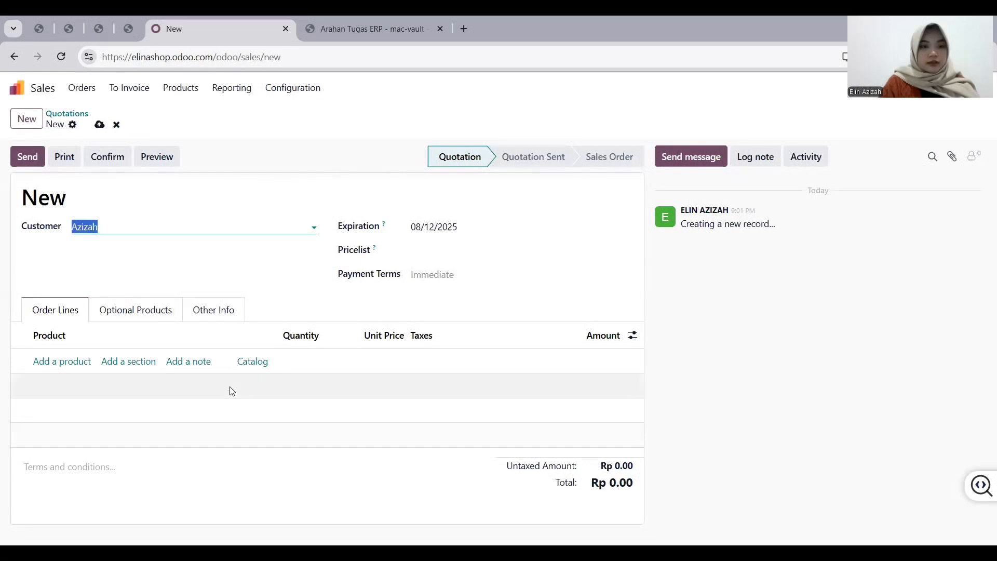
{"action": "left_click", "coordinate": [254, 367]}
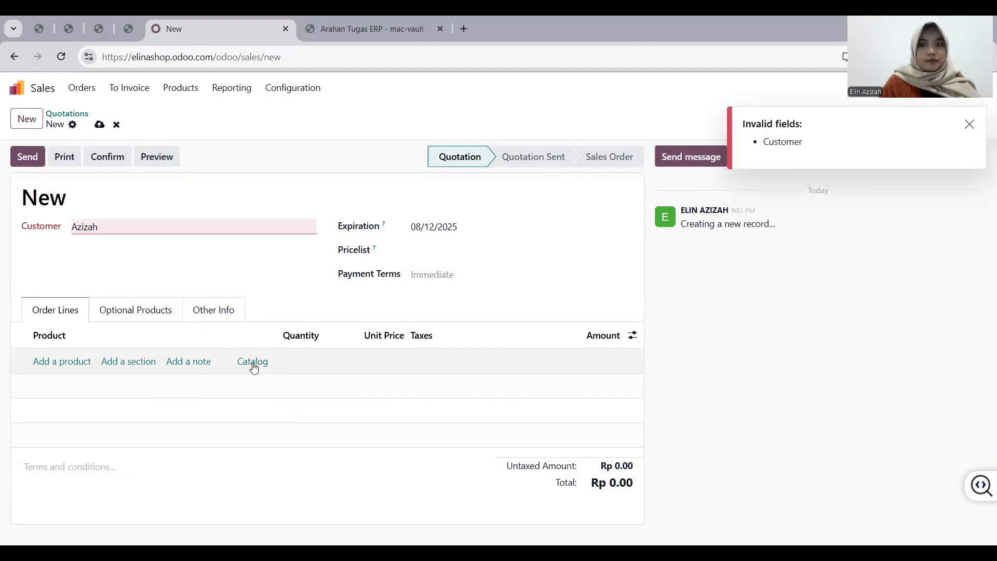
{"action": "left_click", "coordinate": [160, 229]}
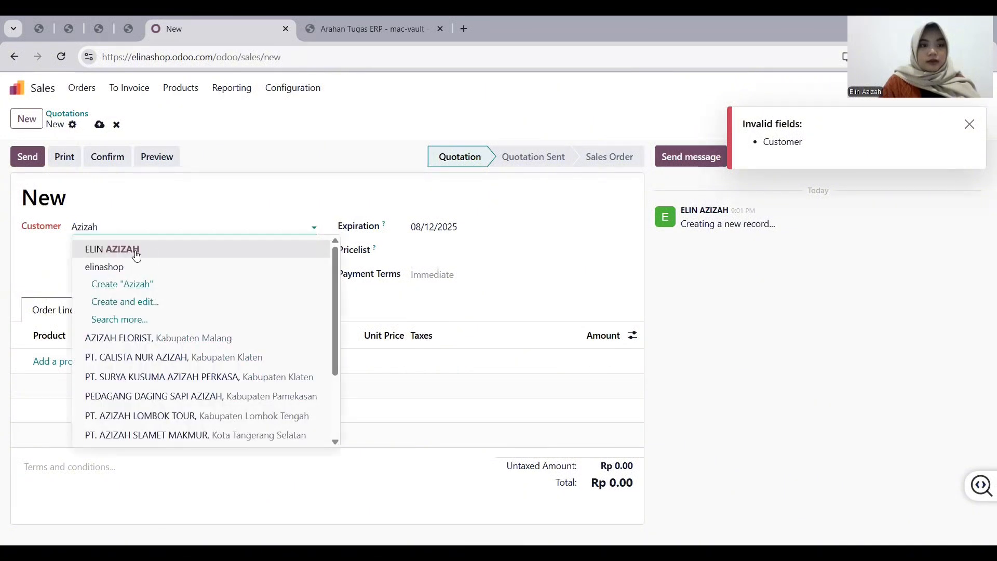
- Replace the entered customer name with another one and create it as a new customer on the quotation
{"action": "left_click", "coordinate": [135, 223]}
{"action": "key", "text": "ctrl+a"}
{"action": "key", "text": "BackSpace"}
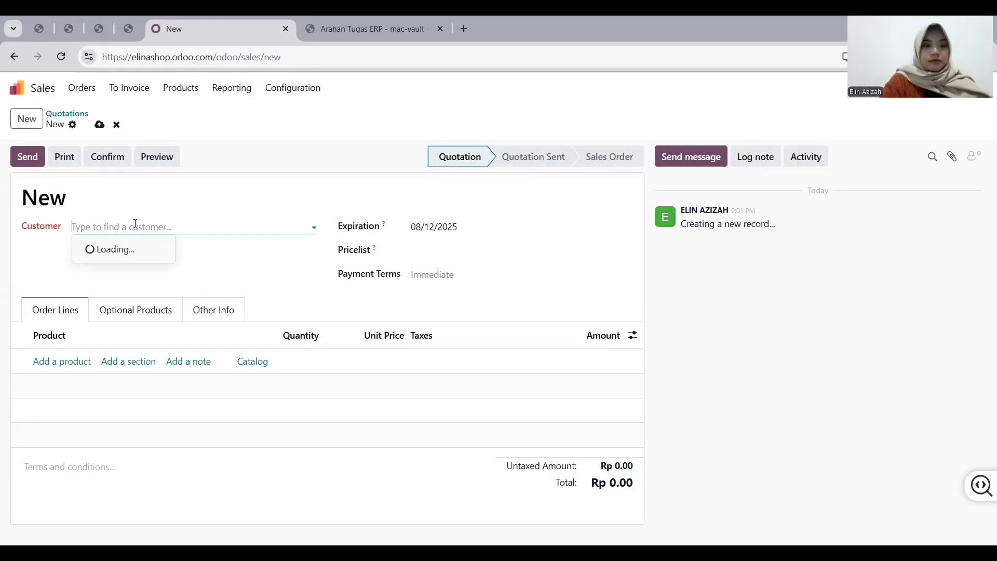
{"action": "type", "text": "eyinn"}
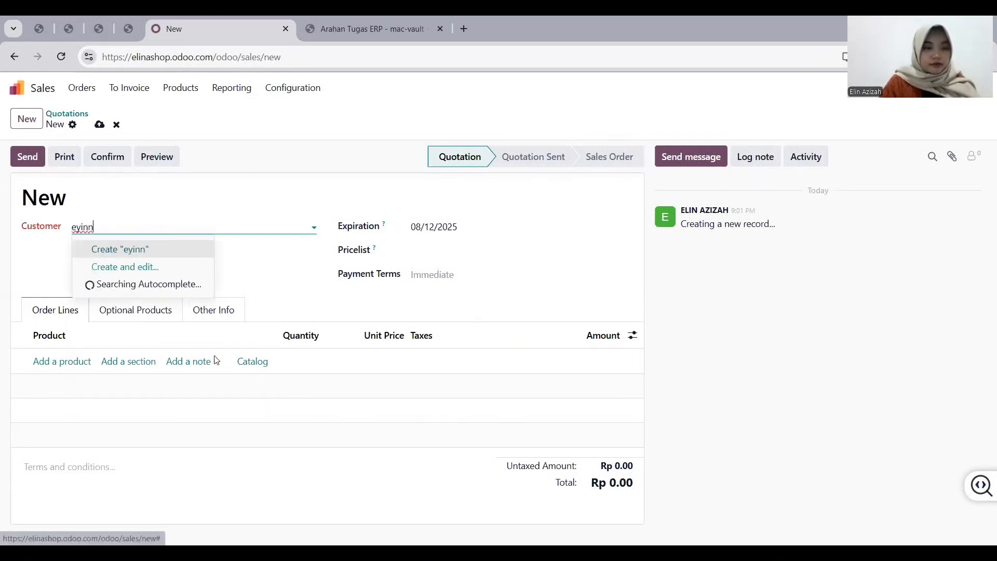
{"action": "key", "text": "Return"}
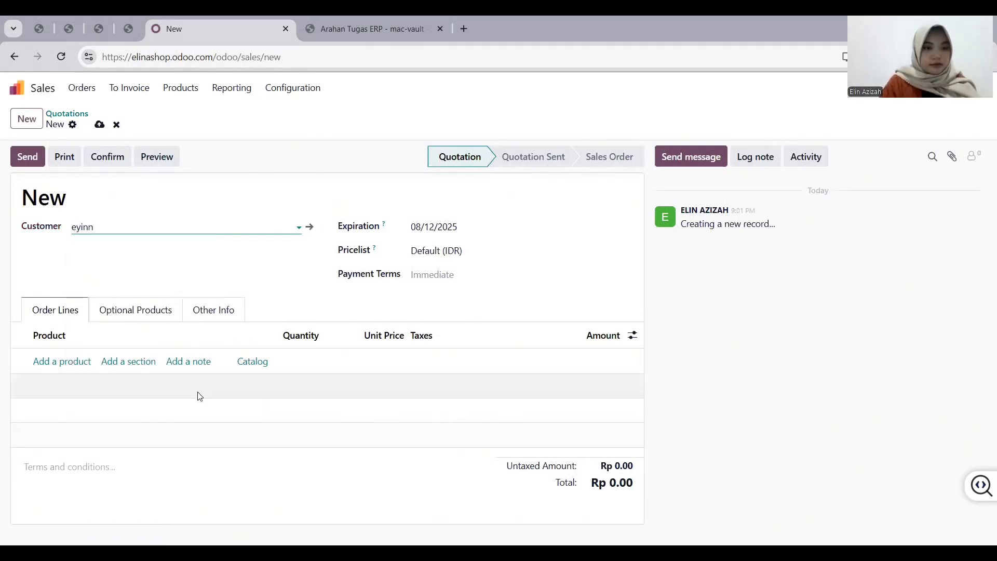
- Add one each of Ayam Bakar, Es Teh, Lele goreng and Nasi from the catalog and return to the quotation
{"action": "left_click", "coordinate": [253, 362]}
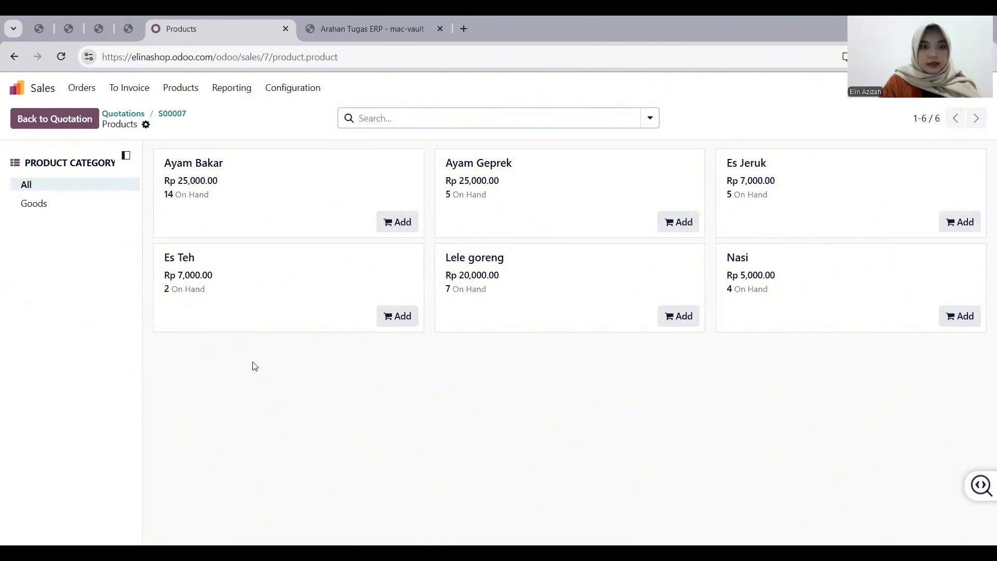
{"action": "left_click", "coordinate": [402, 227]}
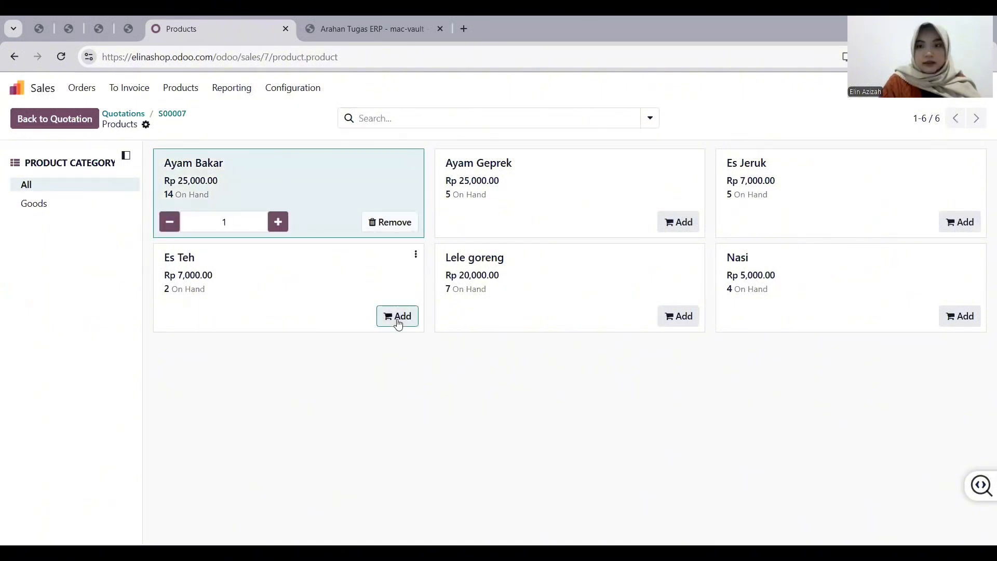
{"action": "left_click", "coordinate": [398, 320]}
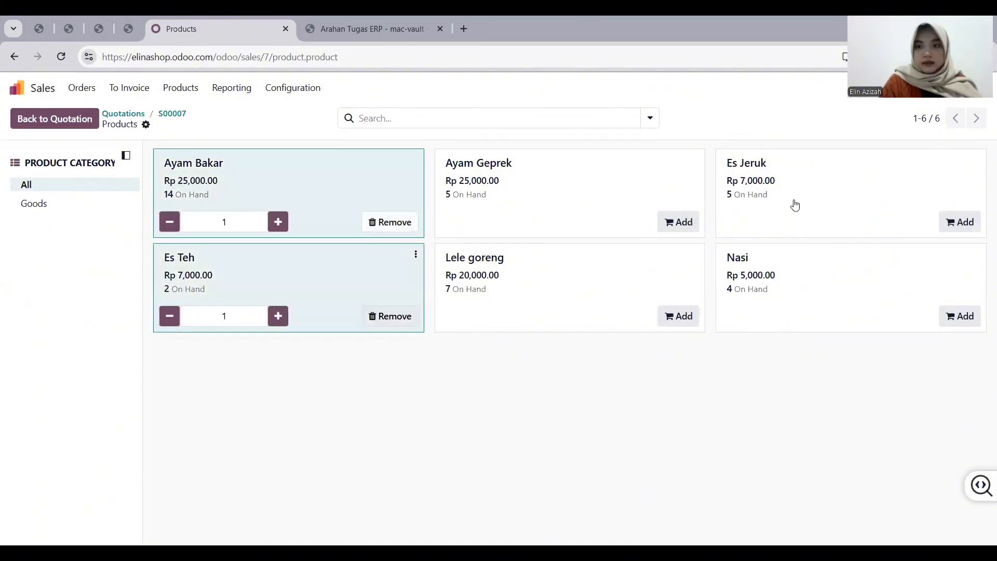
{"action": "left_click", "coordinate": [694, 318]}
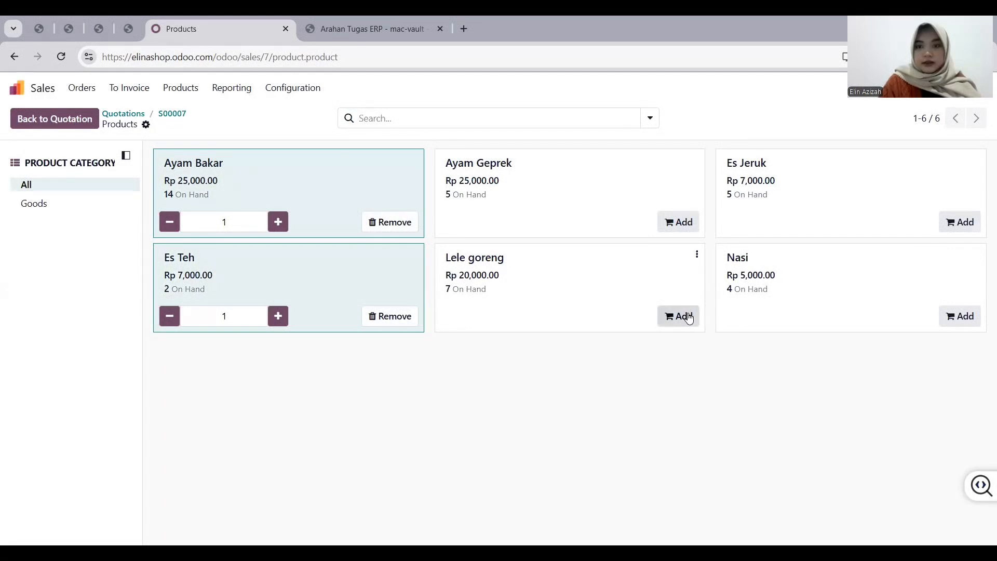
{"action": "left_click", "coordinate": [963, 318]}
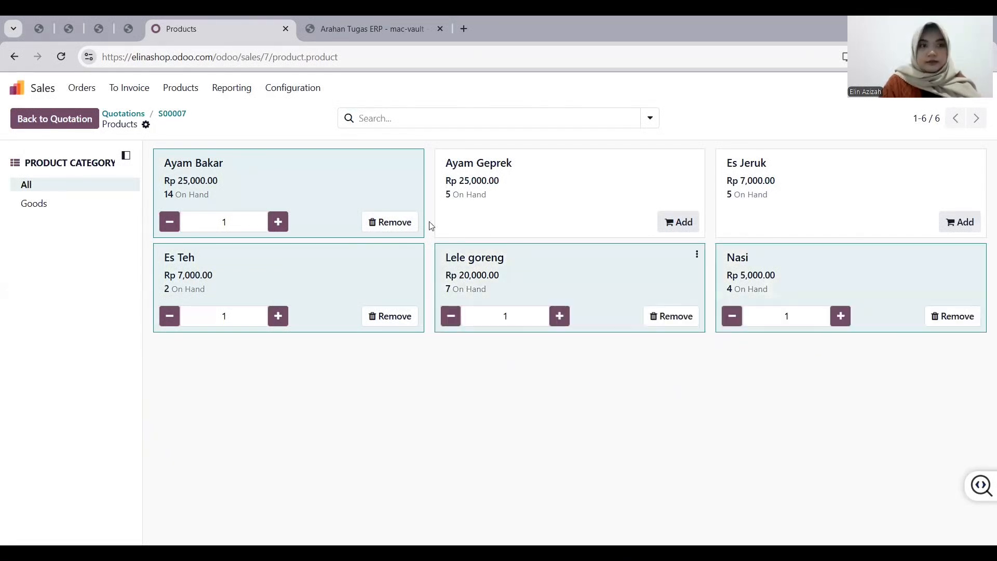
{"action": "left_click", "coordinate": [89, 125]}
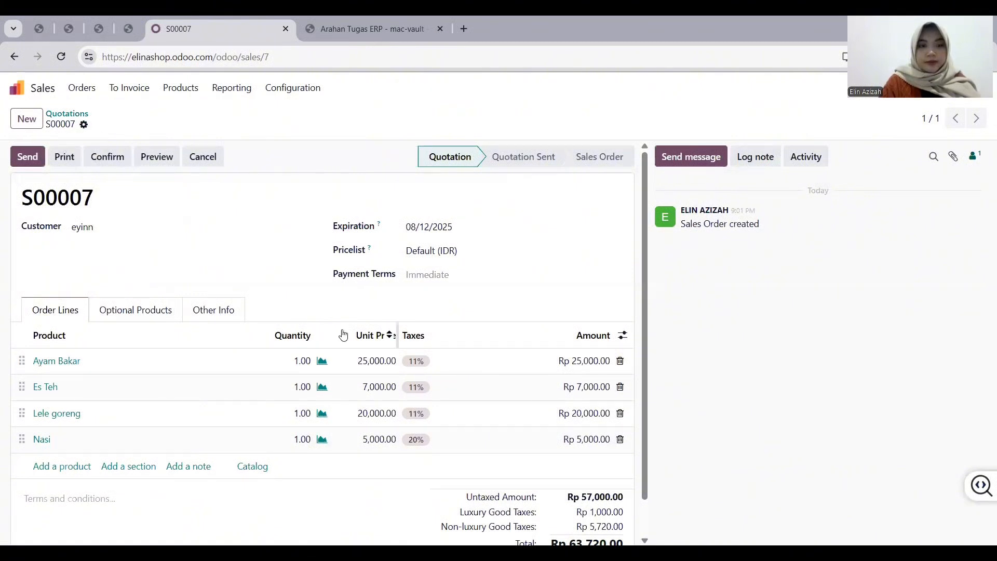
{"action": "scroll", "coordinate": [344, 335], "scroll_direction": "down", "scroll_amount": 1}
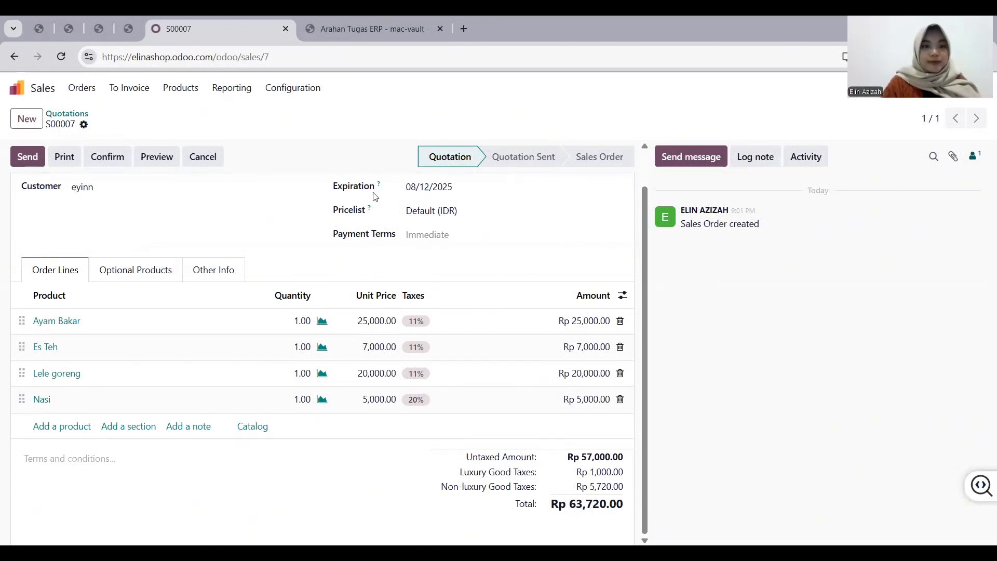
{"action": "scroll", "coordinate": [427, 231], "scroll_direction": "up", "scroll_amount": 1}
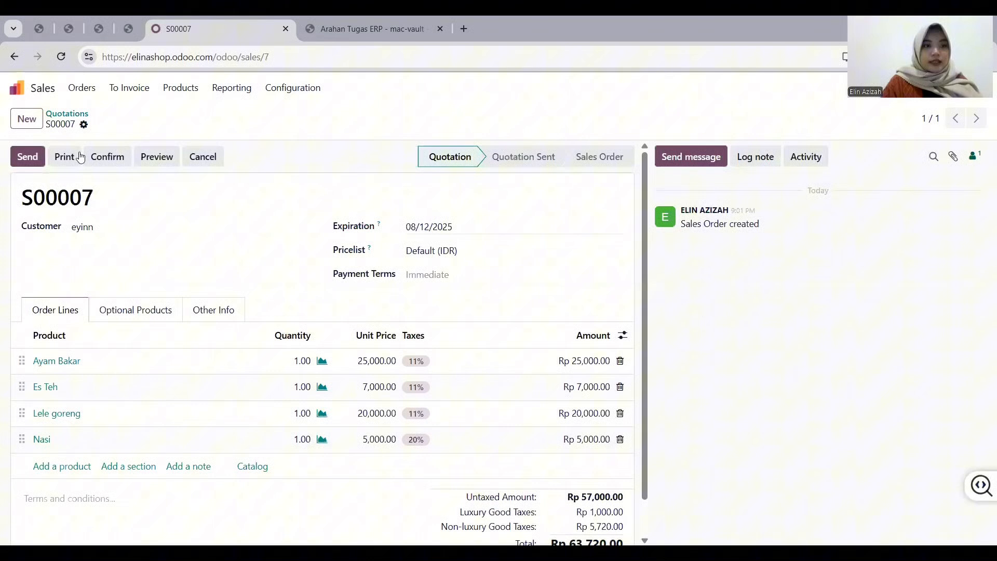
{"action": "left_click", "coordinate": [32, 159]}
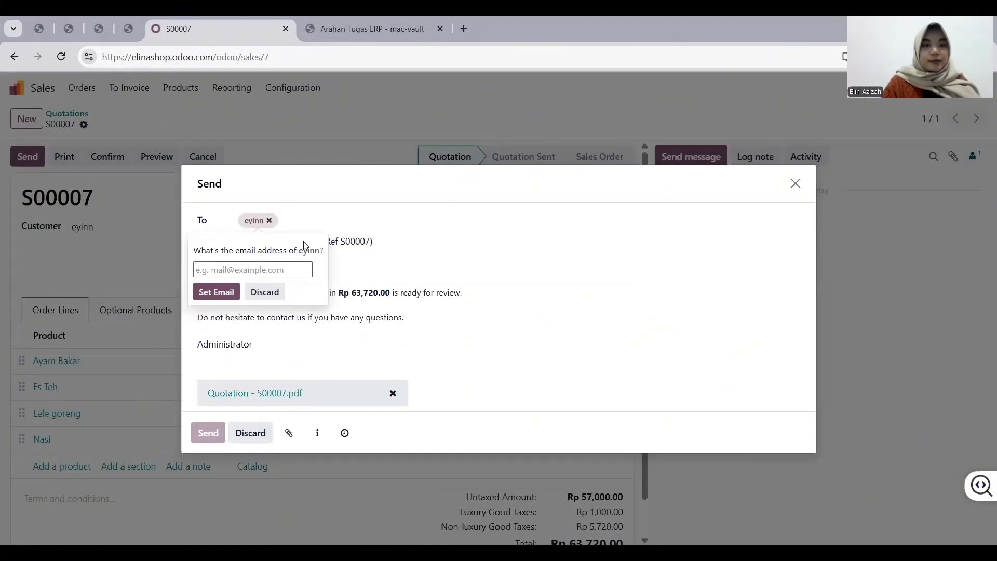
{"action": "left_click", "coordinate": [354, 240]}
{"action": "left_click", "coordinate": [265, 291]}
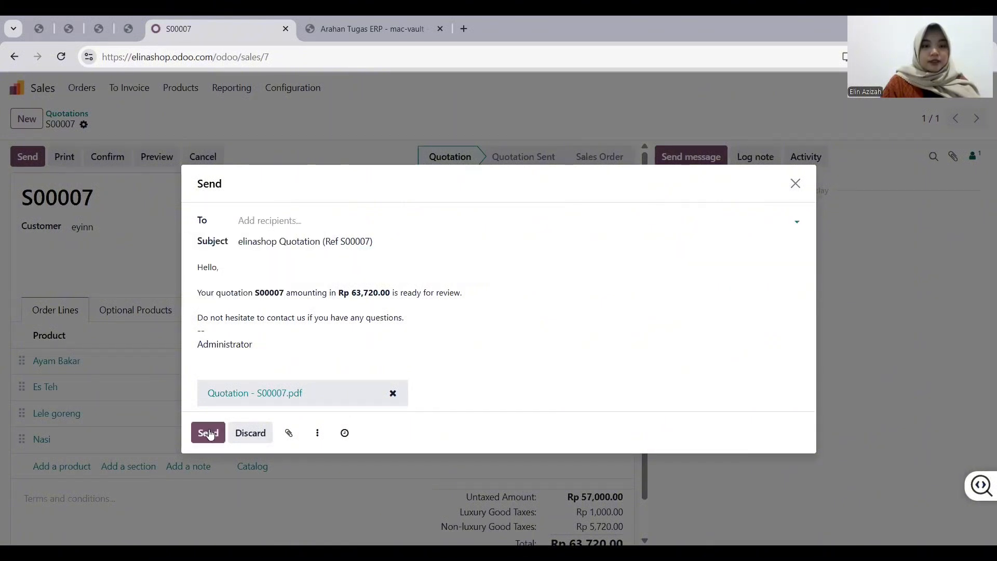
{"action": "left_click", "coordinate": [262, 433]}
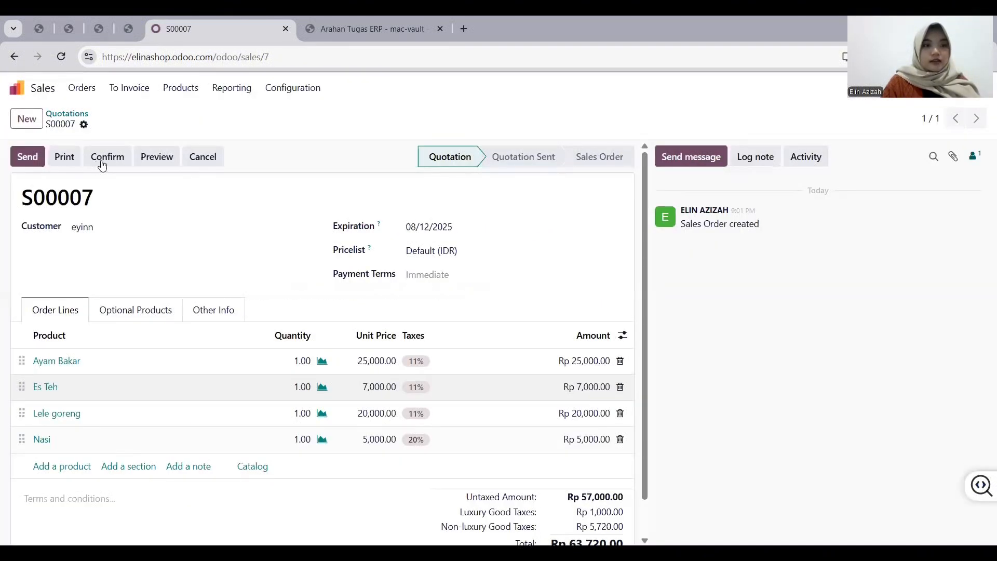
- Confirm the quotation as a sales order and create a draft regular invoice from it
{"action": "left_click", "coordinate": [102, 158]}
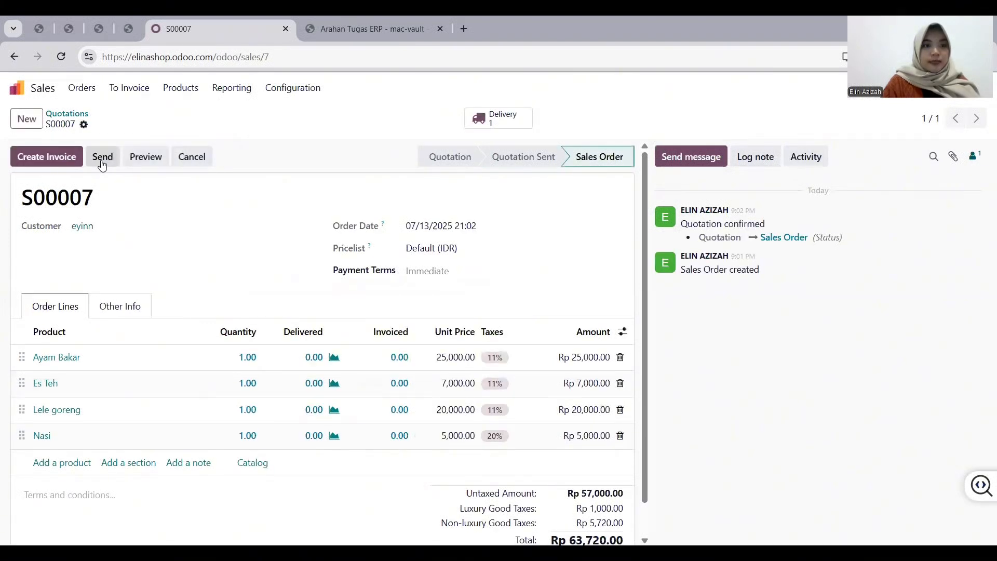
{"action": "scroll", "coordinate": [206, 403], "scroll_direction": "down", "scroll_amount": 1}
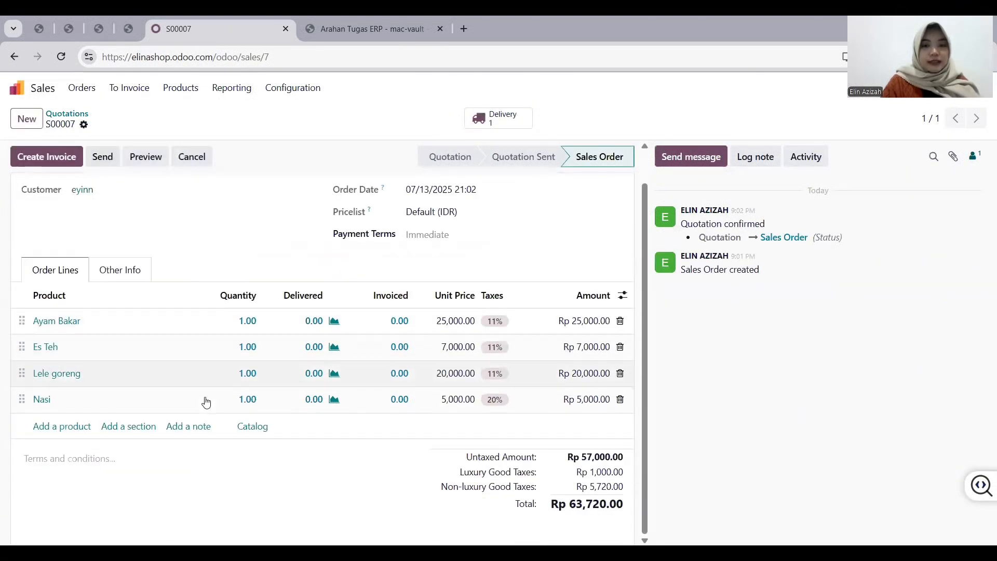
{"action": "scroll", "coordinate": [335, 410], "scroll_direction": "up", "scroll_amount": 1}
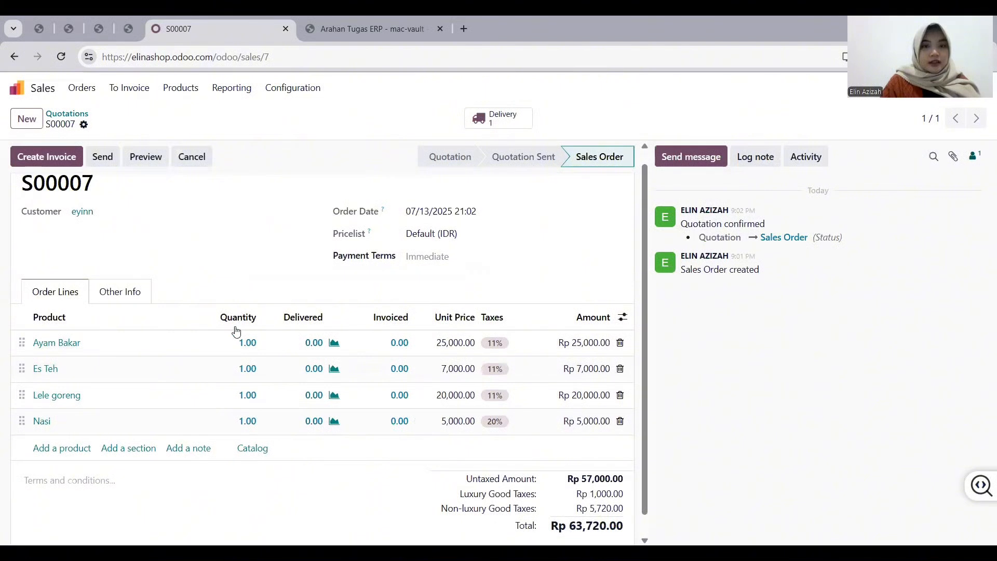
{"action": "left_click", "coordinate": [50, 164]}
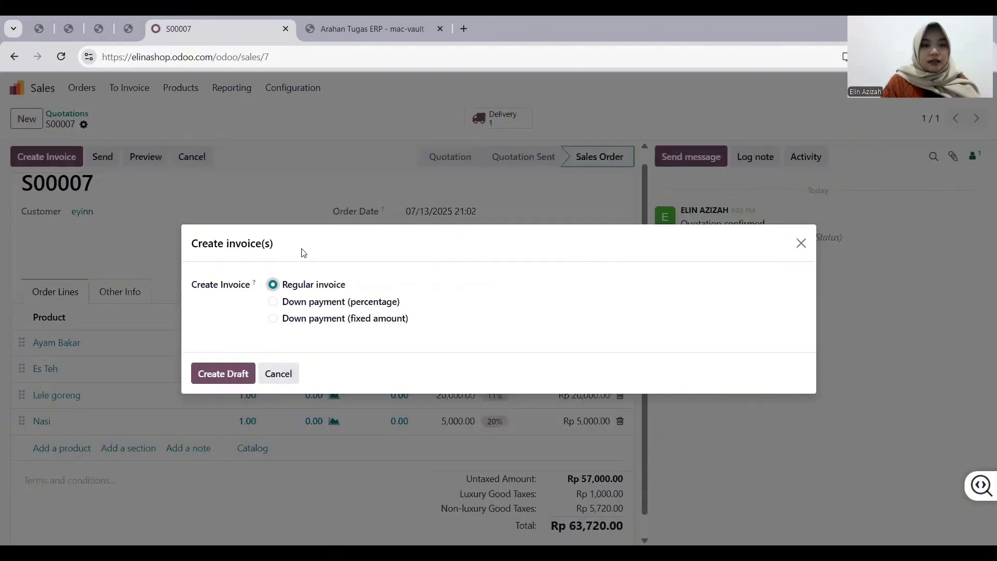
{"action": "left_click", "coordinate": [227, 380]}
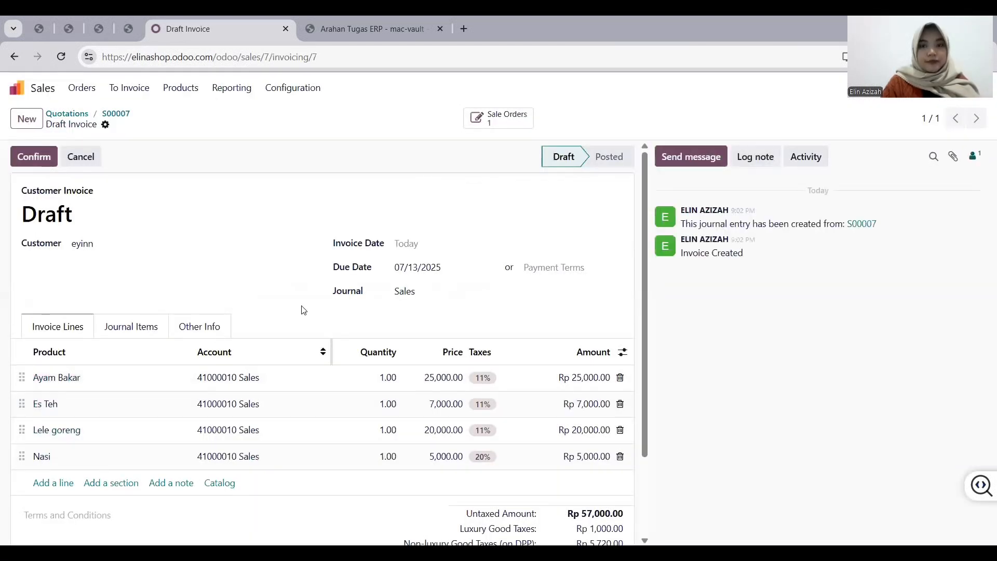
- Confirm the draft invoice and create its payment with the Bank journal and the Manual Payment method
{"action": "scroll", "coordinate": [387, 345], "scroll_direction": "down", "scroll_amount": 2}
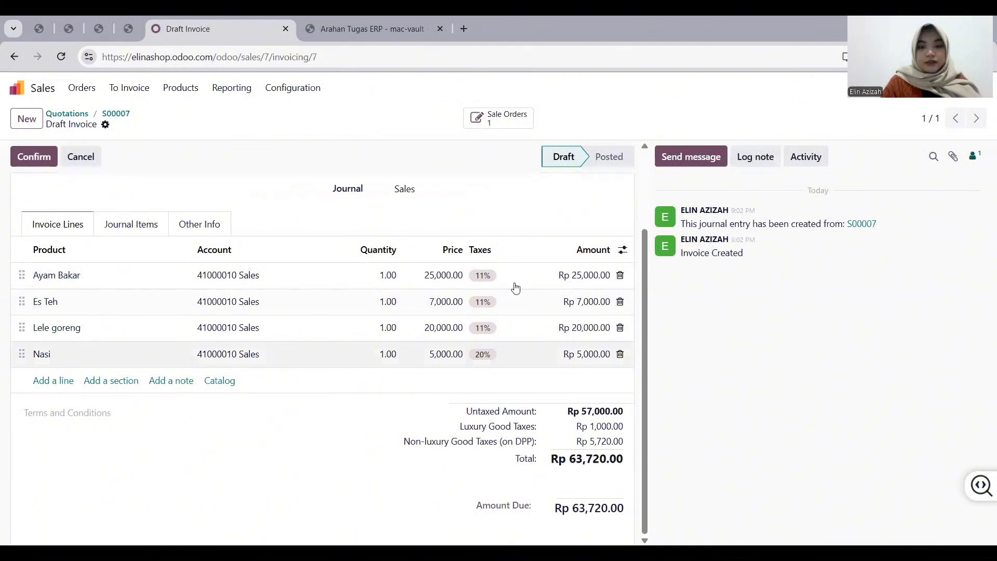
{"action": "left_click", "coordinate": [43, 164]}
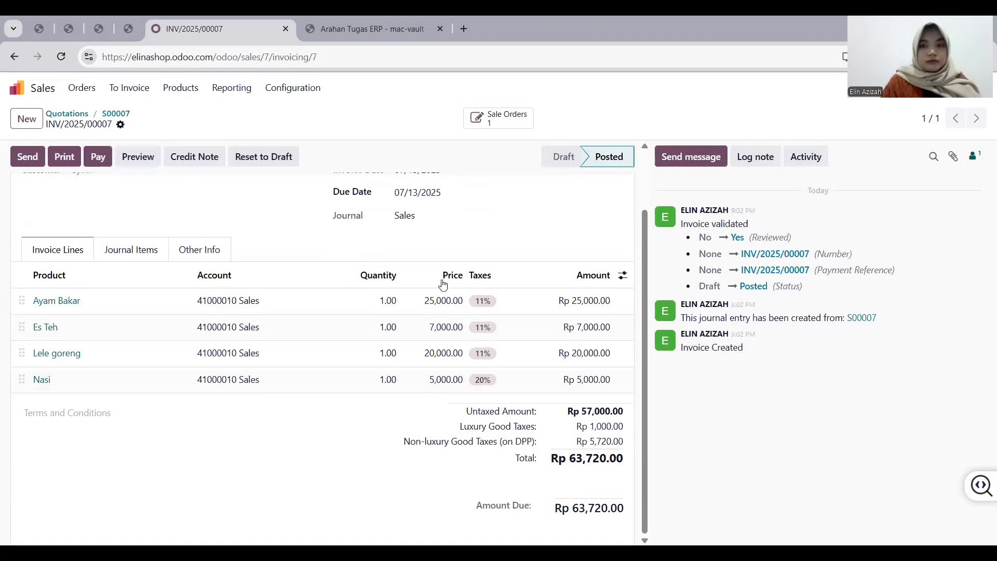
{"action": "scroll", "coordinate": [449, 289], "scroll_direction": "up", "scroll_amount": 2}
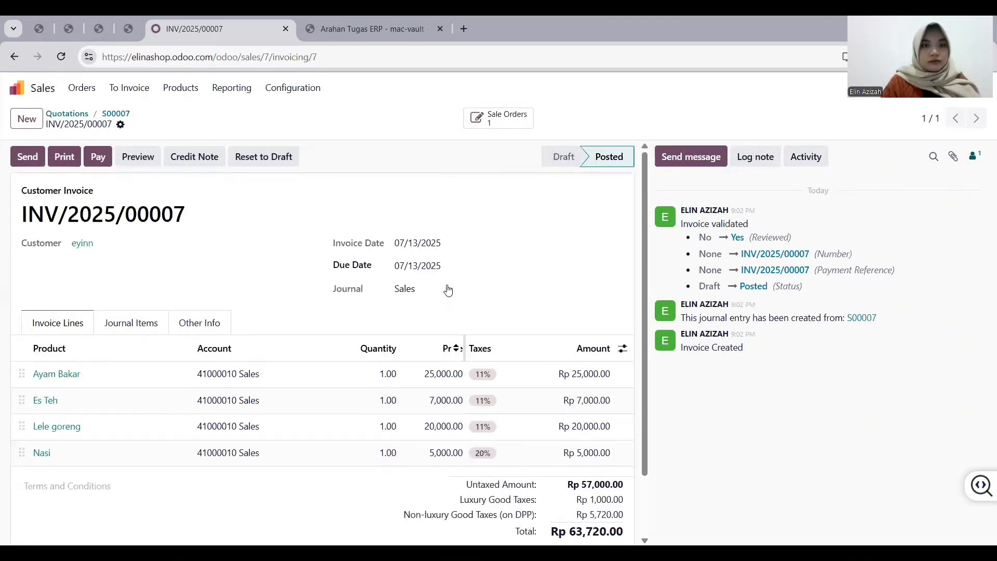
{"action": "scroll", "coordinate": [449, 290], "scroll_direction": "down", "scroll_amount": 1}
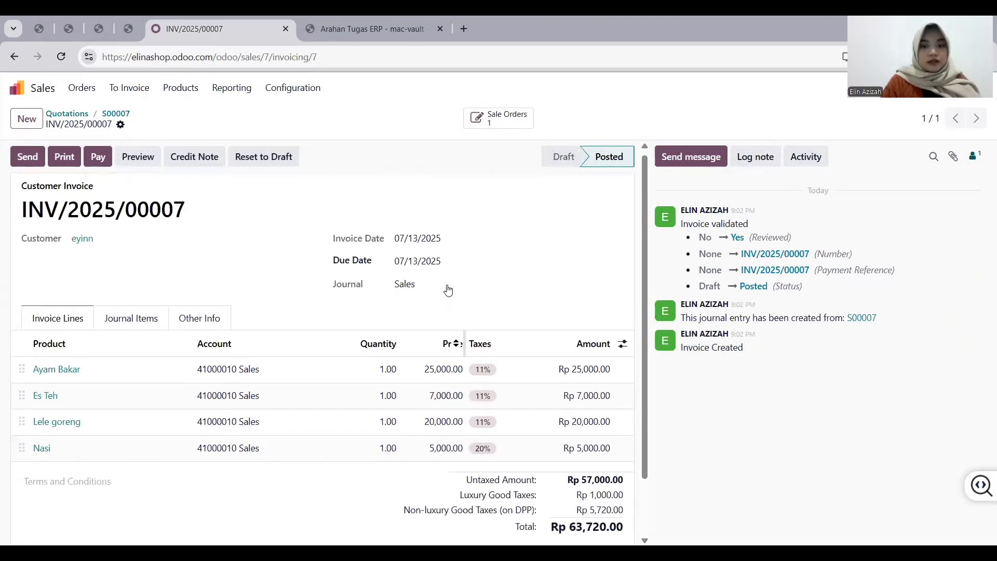
{"action": "scroll", "coordinate": [449, 290], "scroll_direction": "down", "scroll_amount": 2}
{"action": "scroll", "coordinate": [448, 289], "scroll_direction": "up", "scroll_amount": 1}
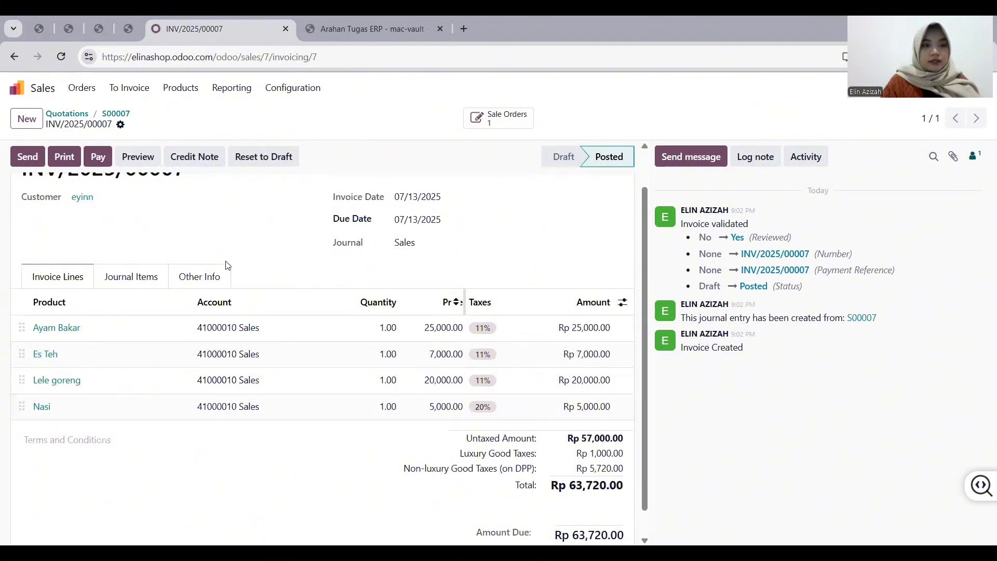
{"action": "left_click", "coordinate": [99, 157]}
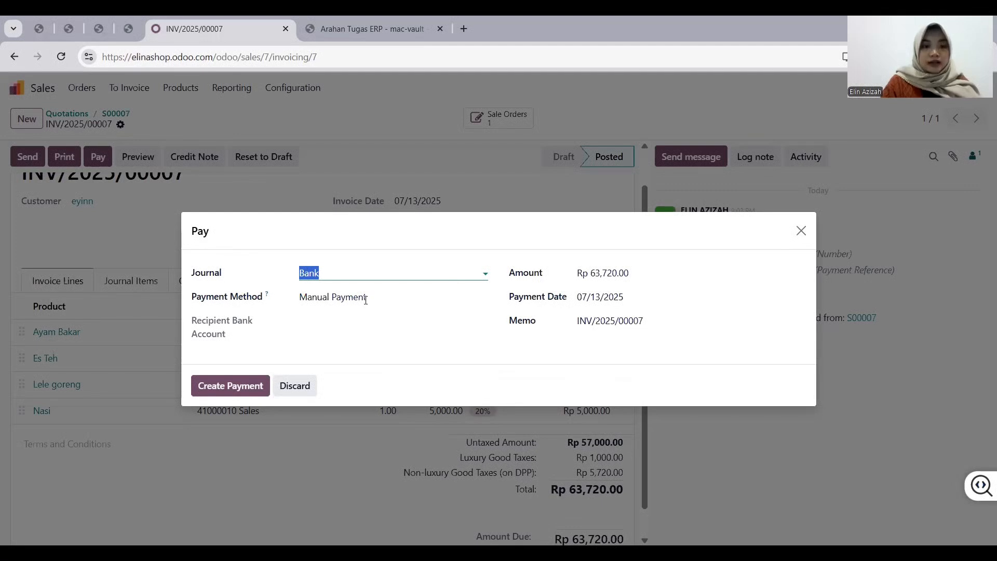
{"action": "left_click", "coordinate": [245, 387]}
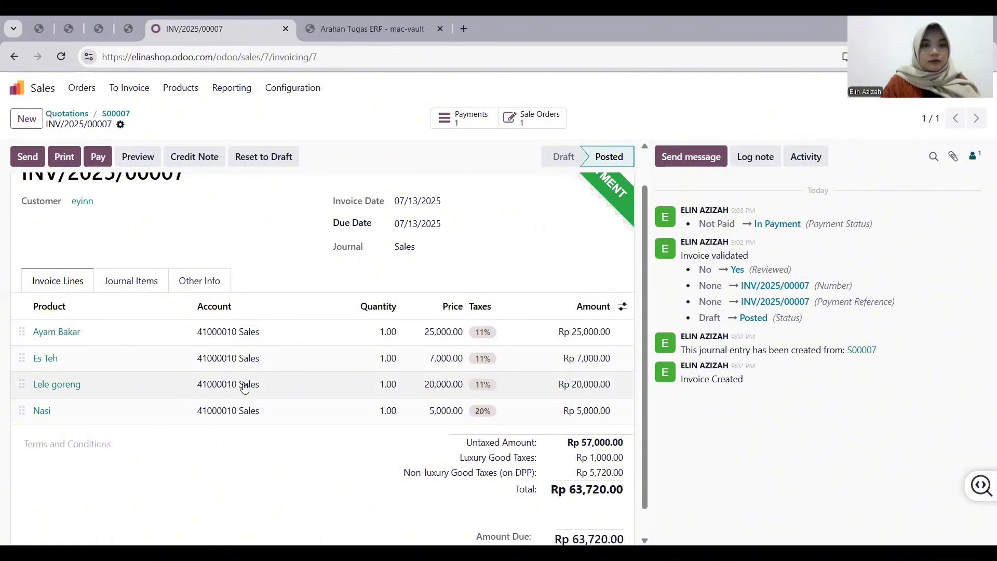
- Validate the delivery order linked to the invoice's sales order and open its detailed stock moves
{"action": "left_click", "coordinate": [523, 123]}
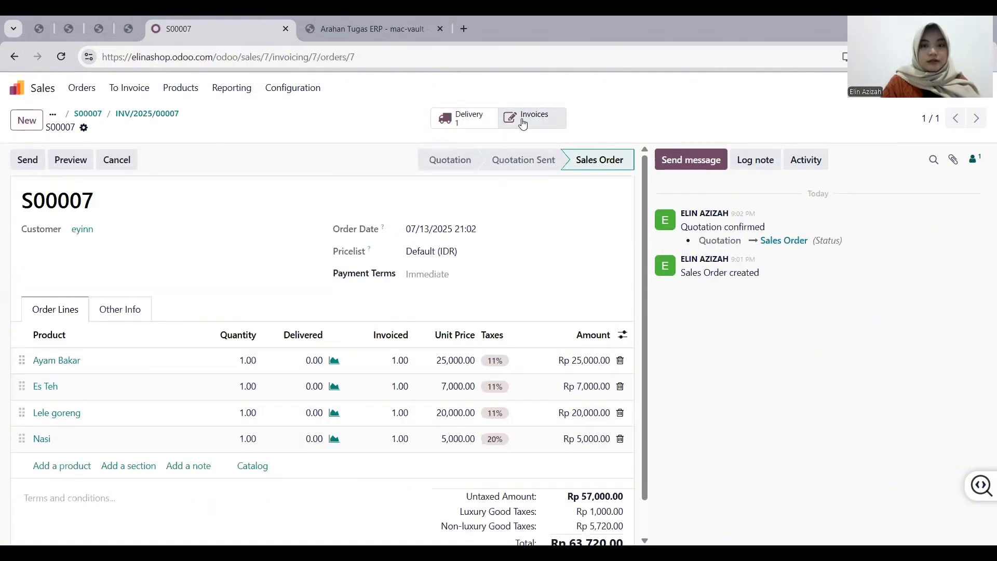
{"action": "left_click", "coordinate": [479, 121]}
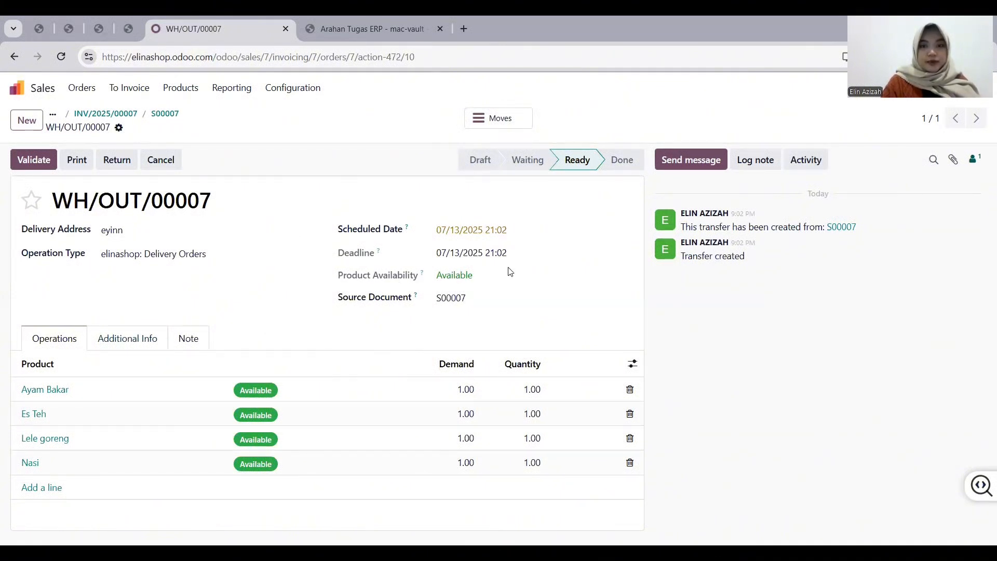
{"action": "left_click", "coordinate": [26, 161]}
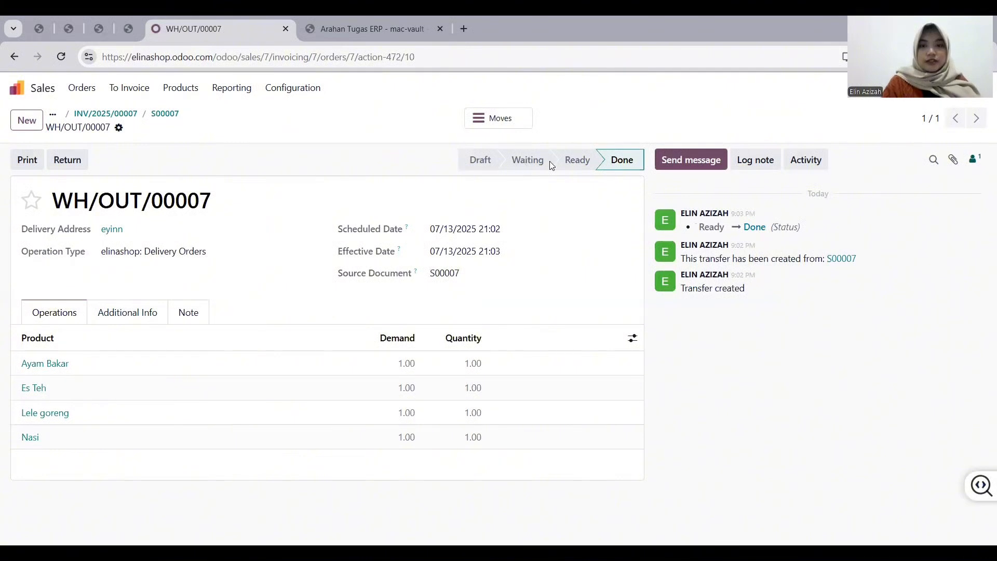
{"action": "mouse_move", "coordinate": [604, 165]}
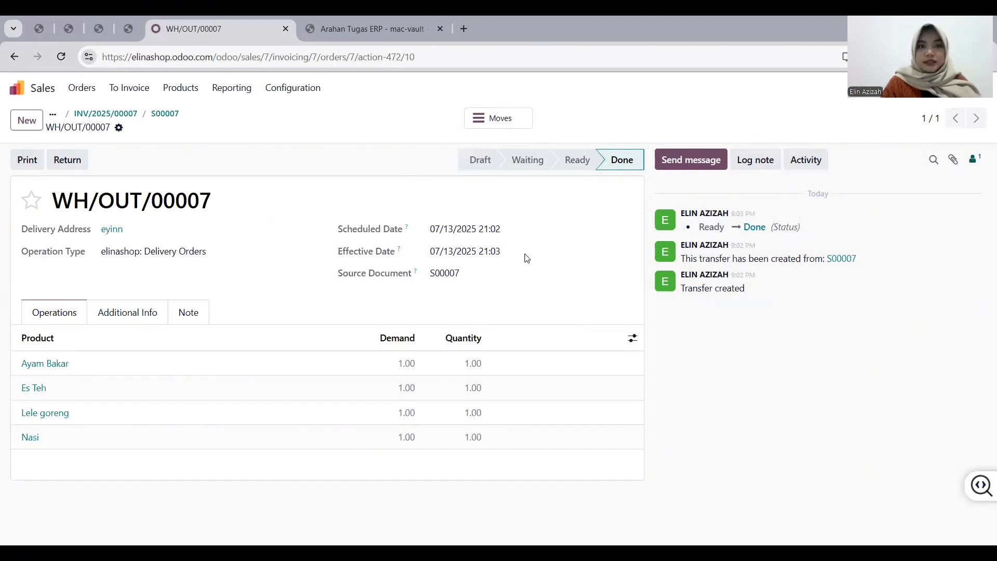
{"action": "left_click", "coordinate": [508, 122]}
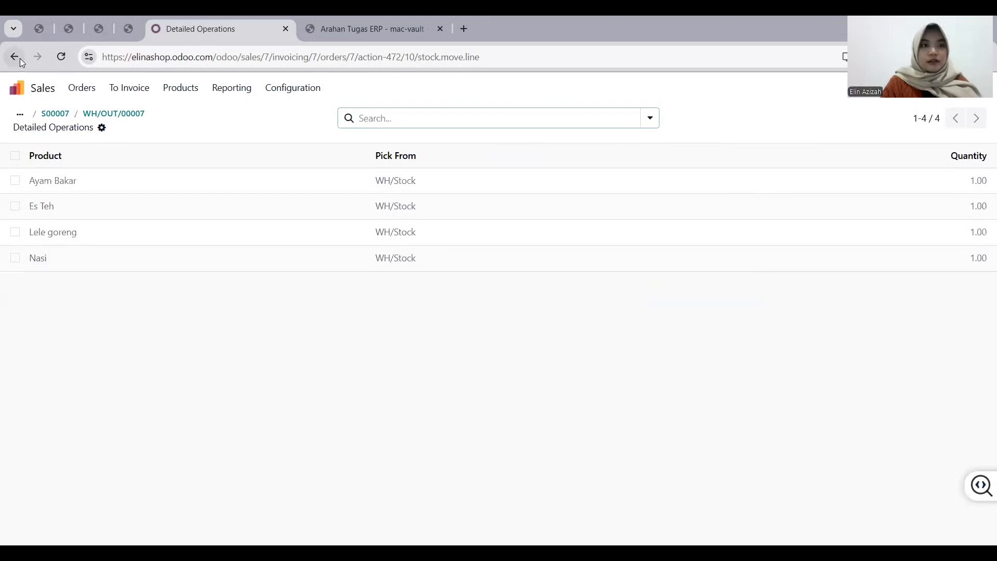
- Switch to the Purchase app and start a new request for quotation
{"action": "left_click", "coordinate": [19, 89]}
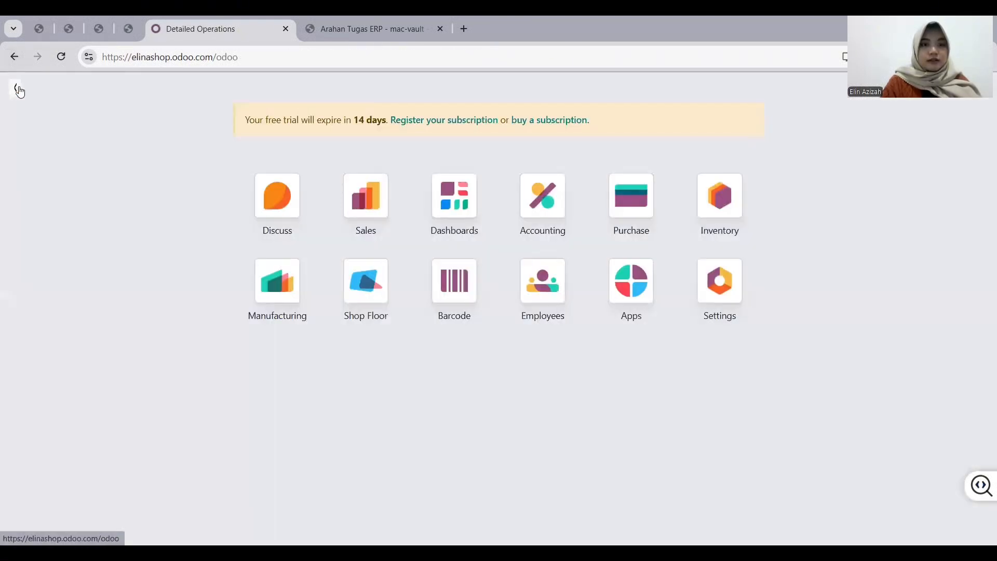
{"action": "left_click", "coordinate": [621, 209]}
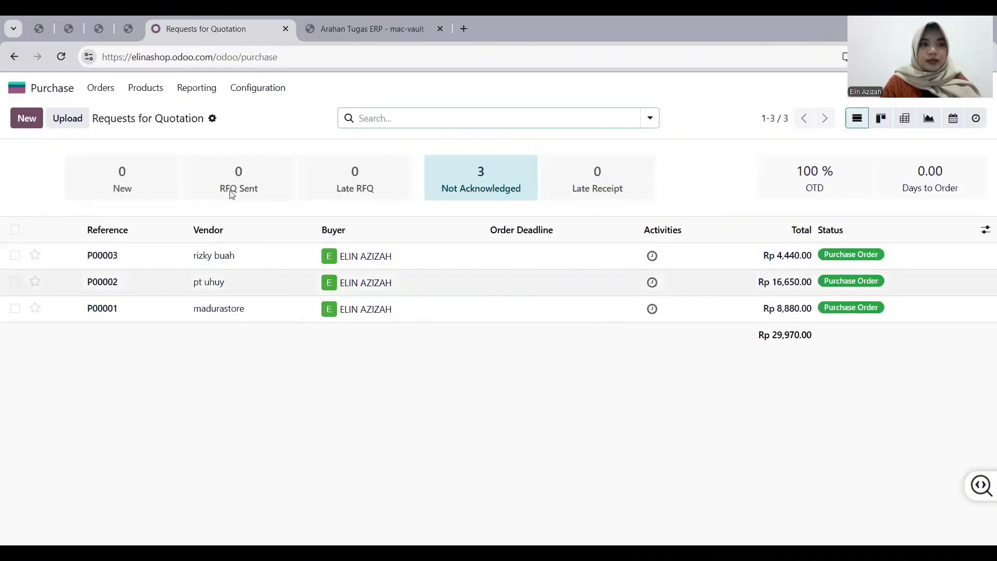
{"action": "left_click", "coordinate": [33, 124]}
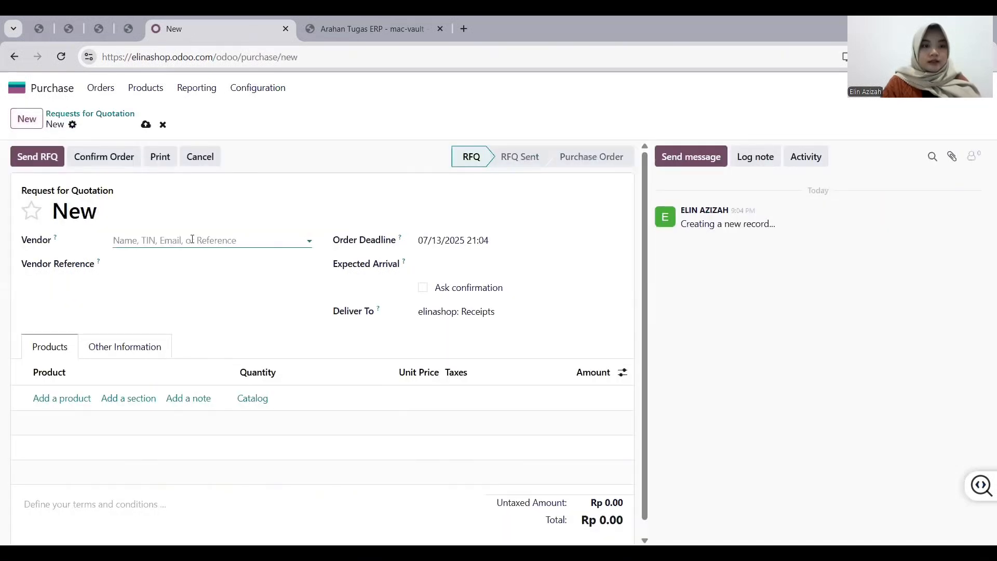
{"action": "left_click", "coordinate": [192, 239]}
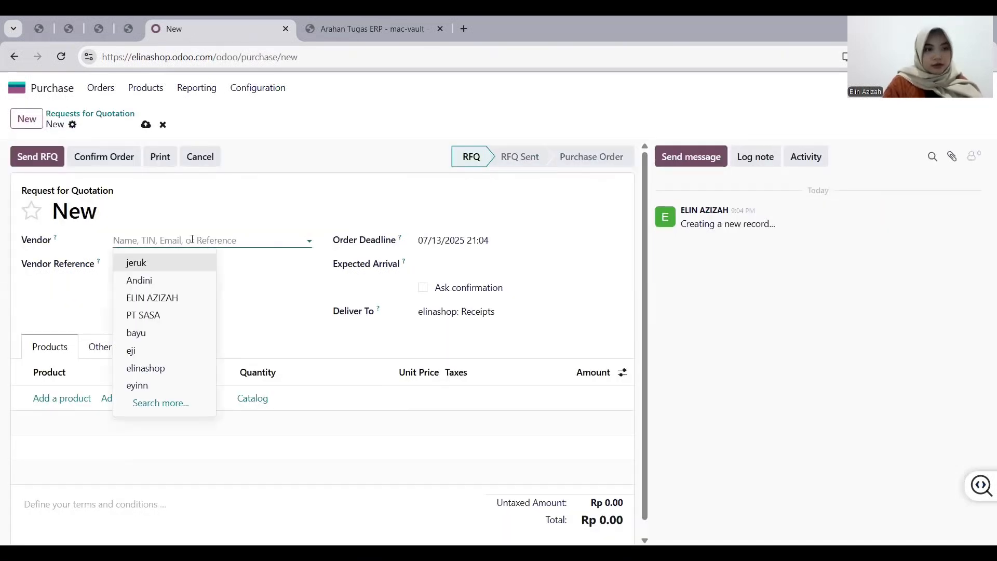
{"action": "left_click", "coordinate": [292, 300]}
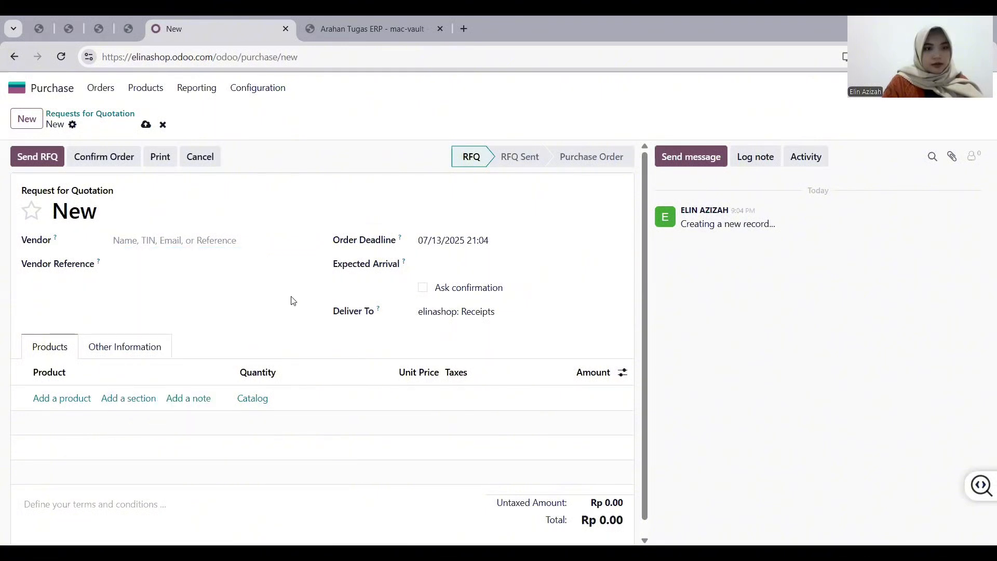
- Set PT SASA as the vendor of the new request for quotation
{"action": "left_click", "coordinate": [204, 239]}
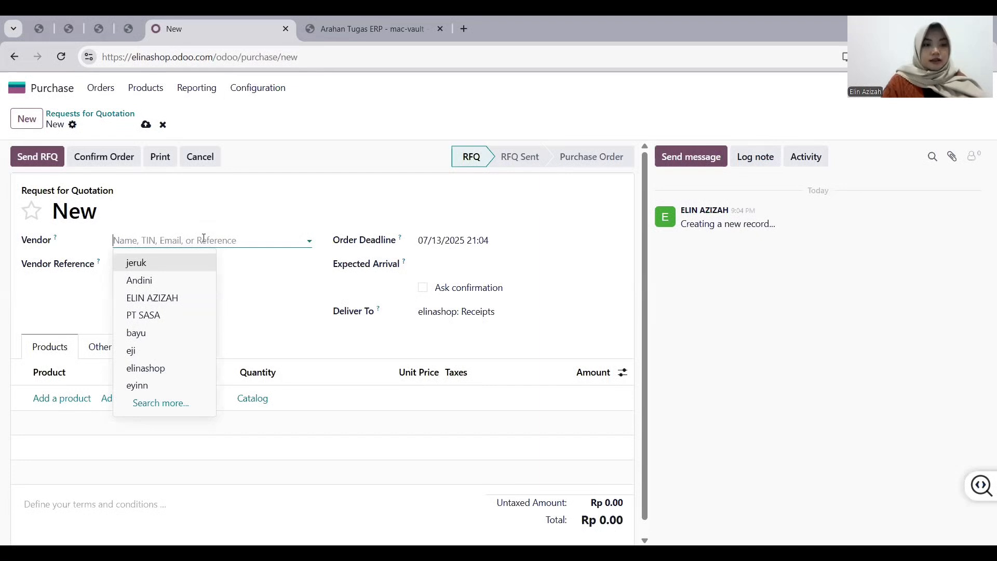
{"action": "type", "text": "sassa"}
{"action": "key", "text": "BackSpace"}
{"action": "key", "text": "BackSpace"}
{"action": "key", "text": "BackSpace"}
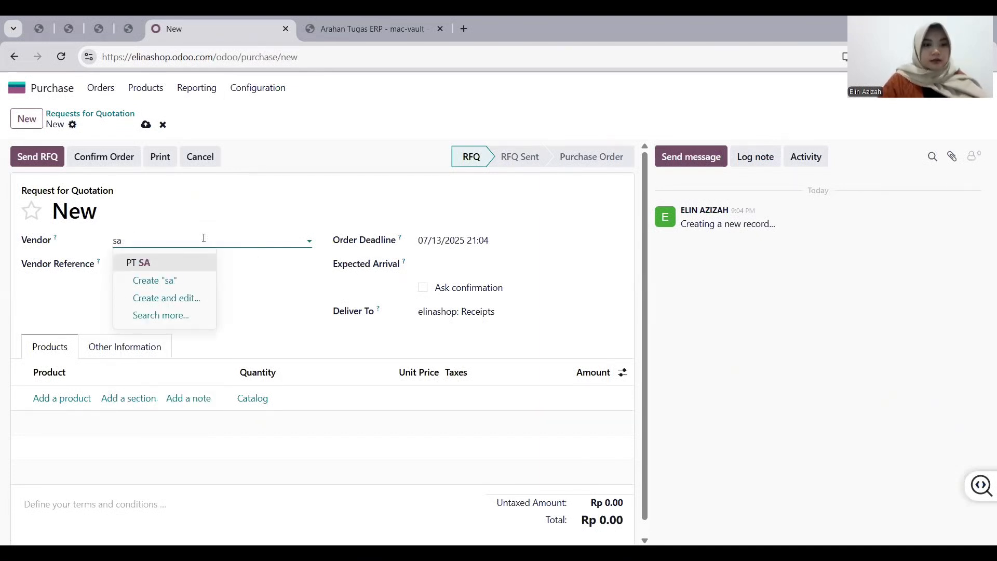
{"action": "type", "text": "sa"}
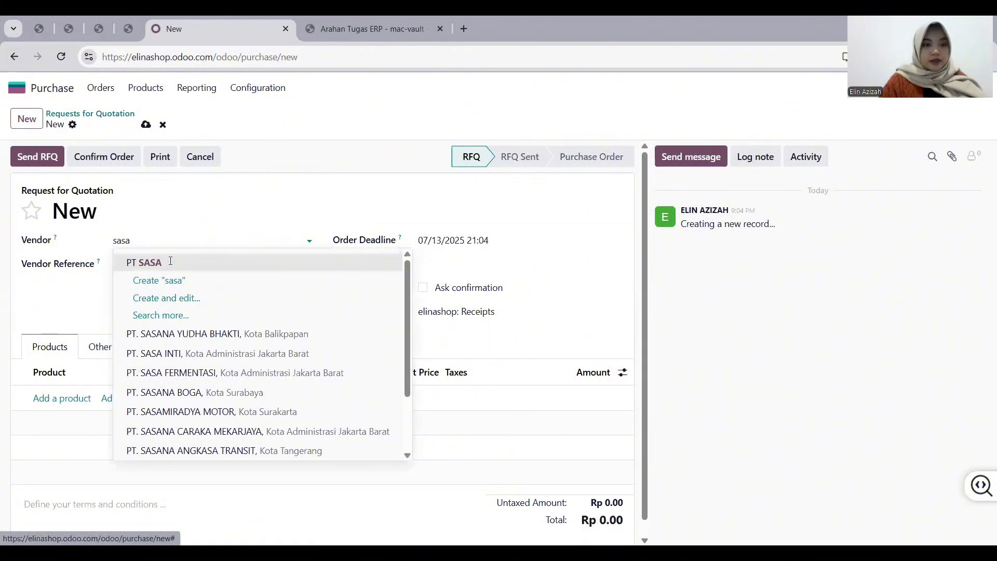
{"action": "left_click", "coordinate": [170, 261]}
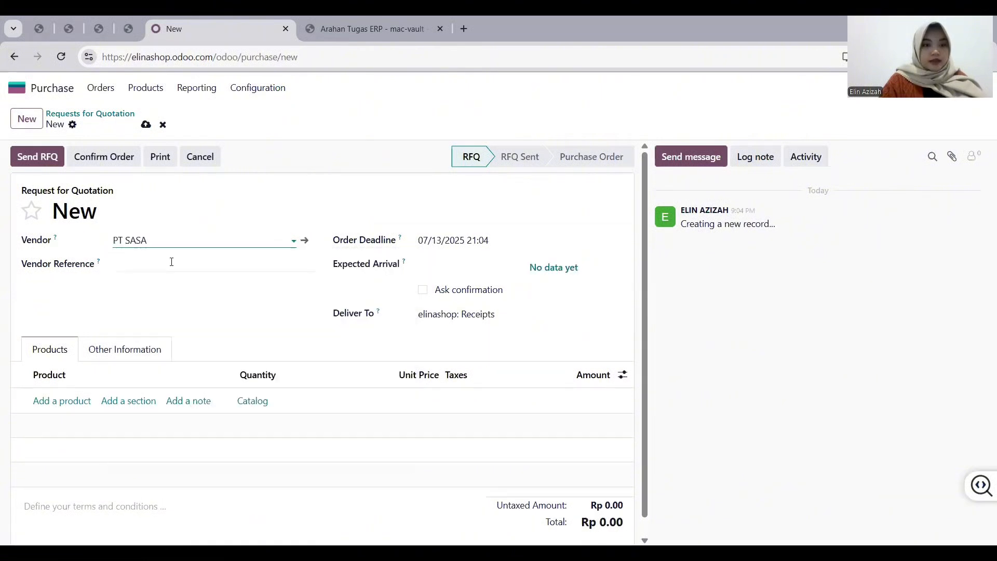
- Add 2 units of Lele from the vendor's product catalog and return to the request for quotation
{"action": "left_click", "coordinate": [252, 406]}
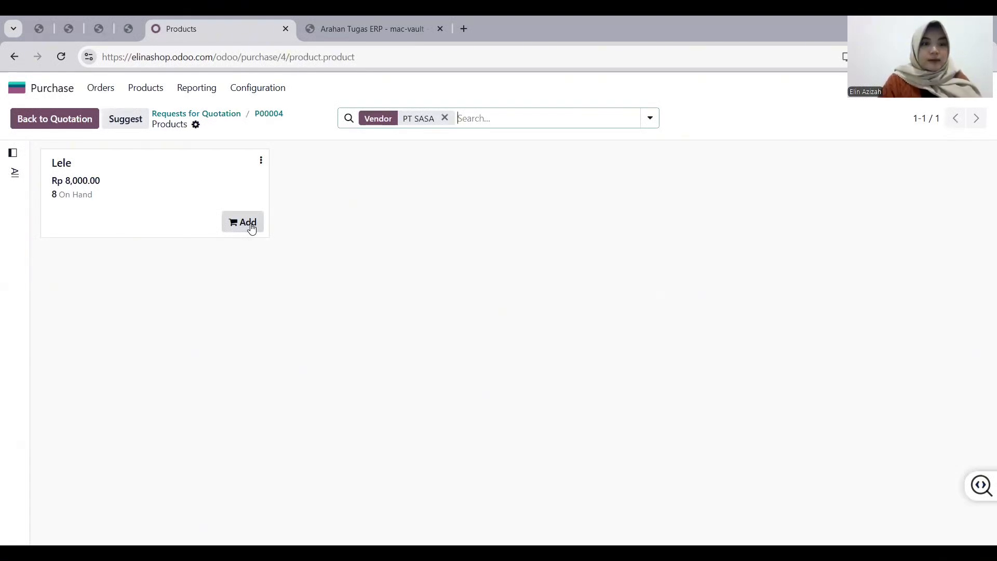
{"action": "left_click", "coordinate": [248, 222]}
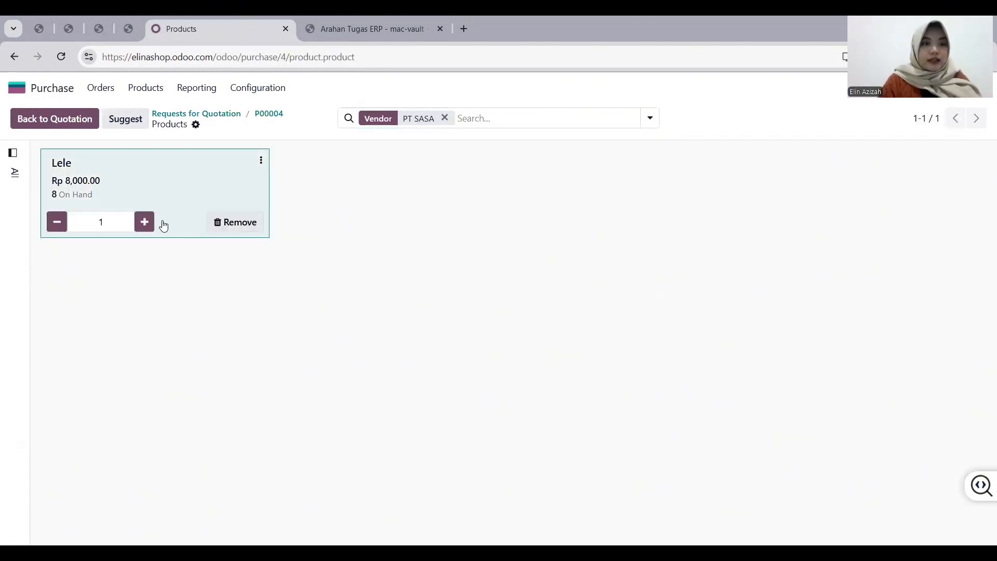
{"action": "left_click", "coordinate": [47, 123]}
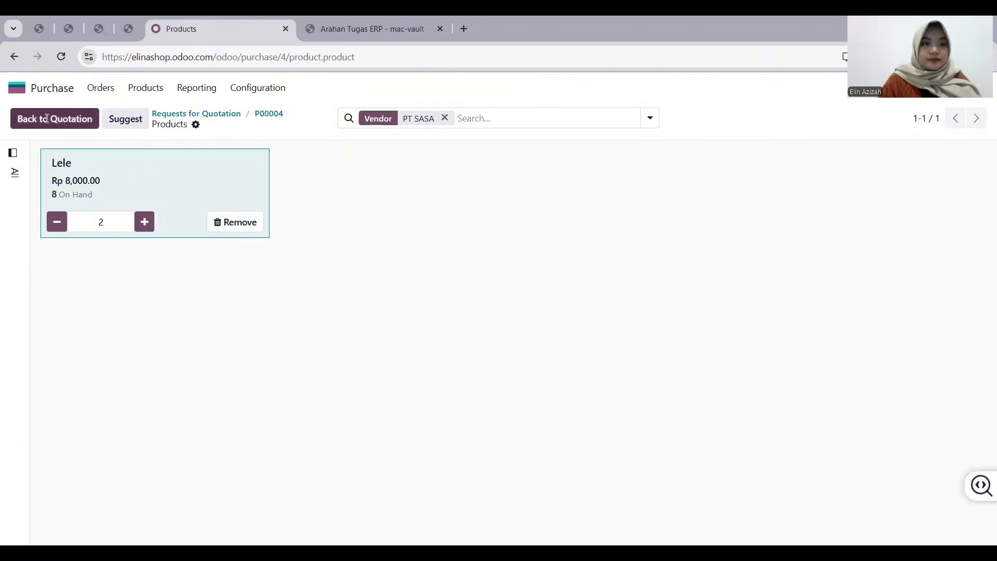
{"action": "scroll", "coordinate": [347, 420], "scroll_direction": "down", "scroll_amount": 1}
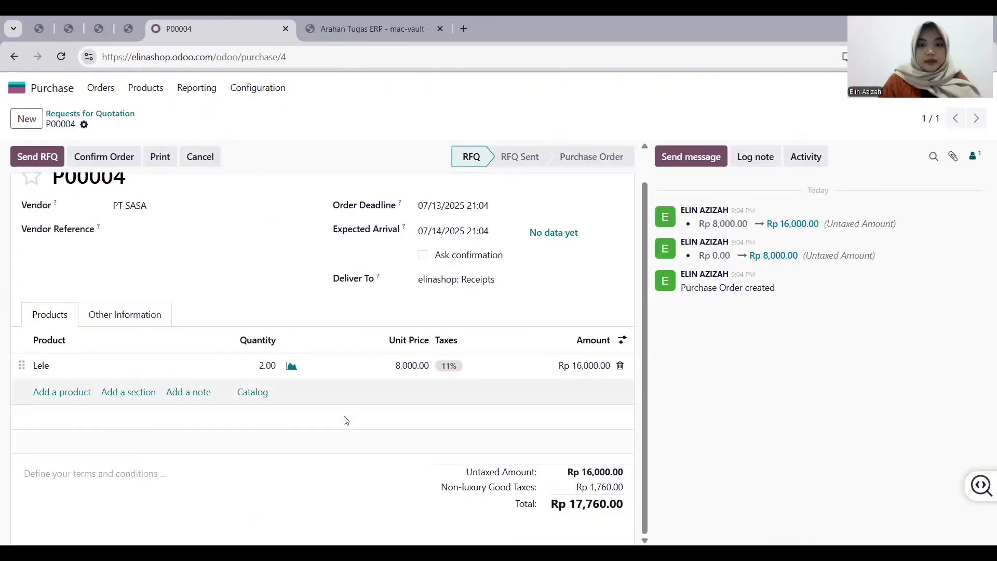
{"action": "scroll", "coordinate": [347, 420], "scroll_direction": "up", "scroll_amount": 1}
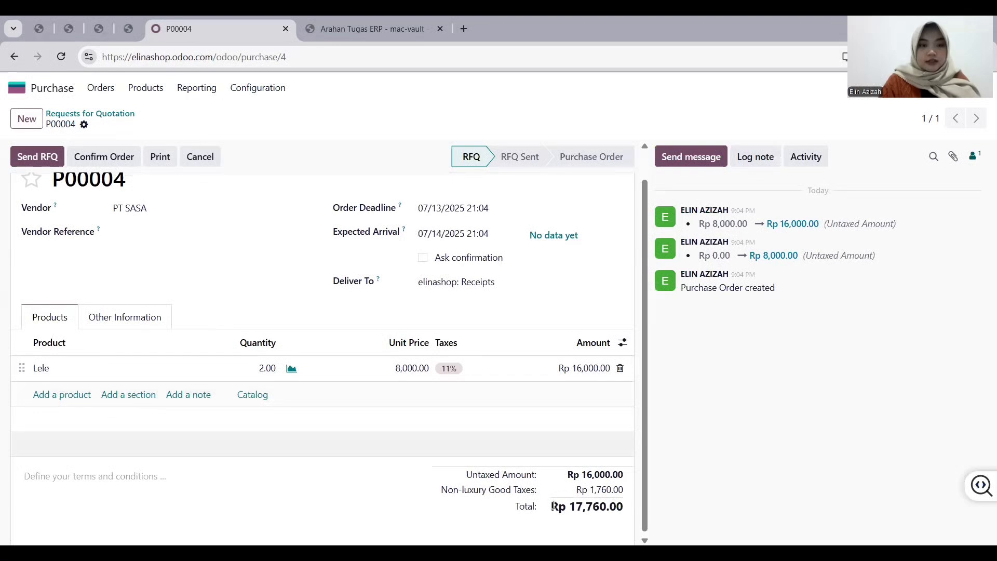
{"action": "scroll", "coordinate": [532, 444], "scroll_direction": "up", "scroll_amount": 1}
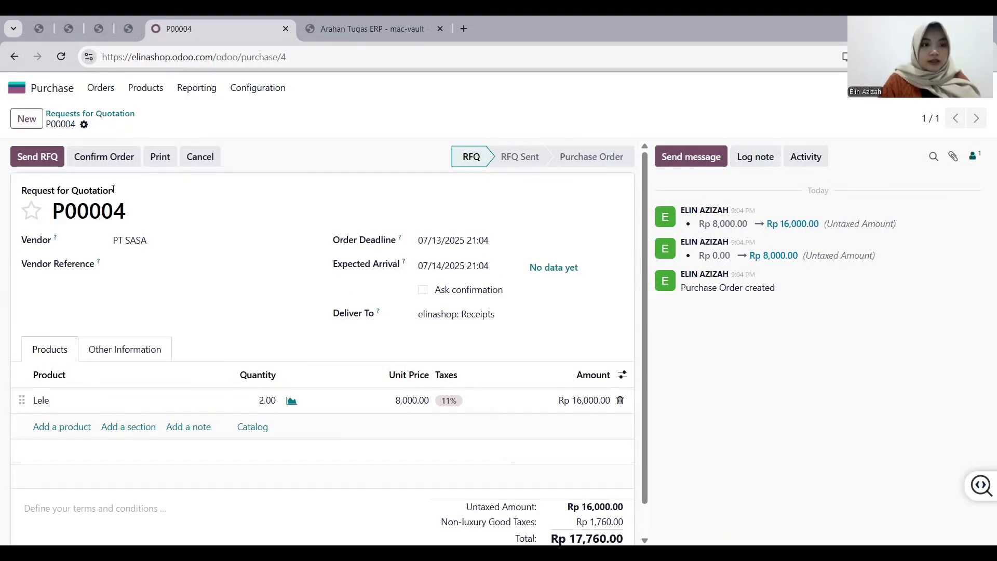
- Confirm the request as a purchase order and validate the receipt of its products
{"action": "left_click", "coordinate": [104, 157]}
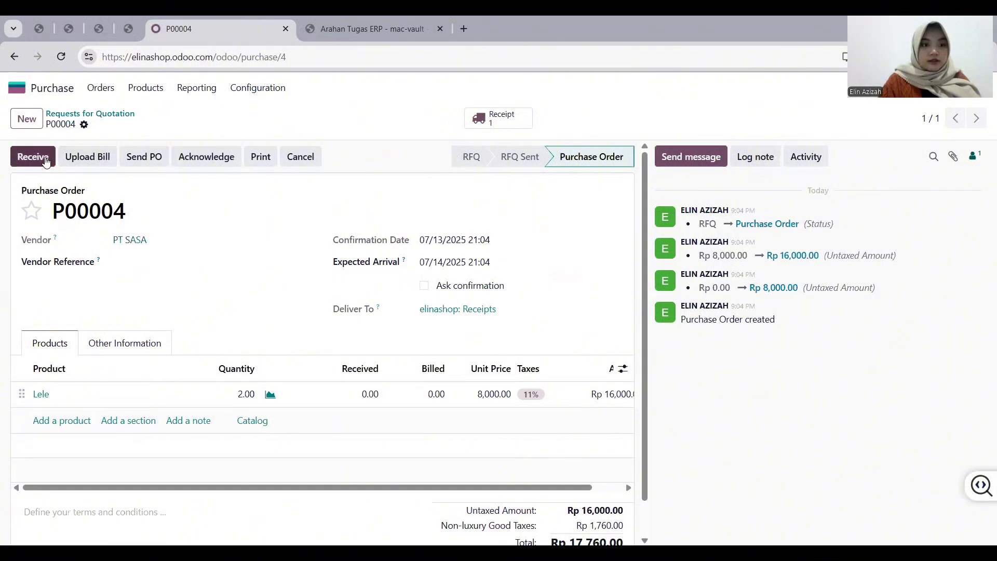
{"action": "left_click", "coordinate": [45, 161]}
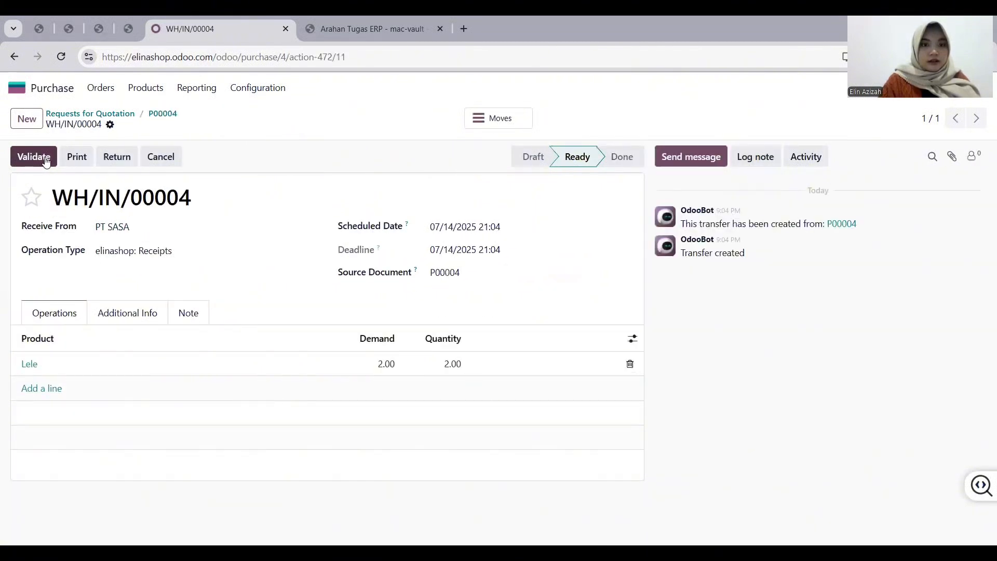
{"action": "left_click", "coordinate": [45, 162]}
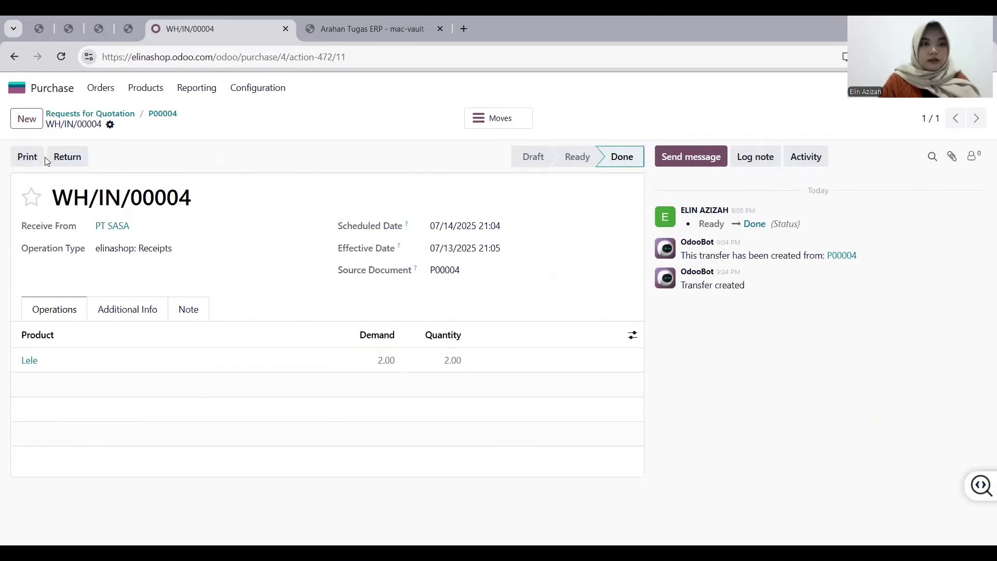
- Switch to the Inventory app and open the product list to check the on-hand quantities
{"action": "left_click", "coordinate": [19, 89]}
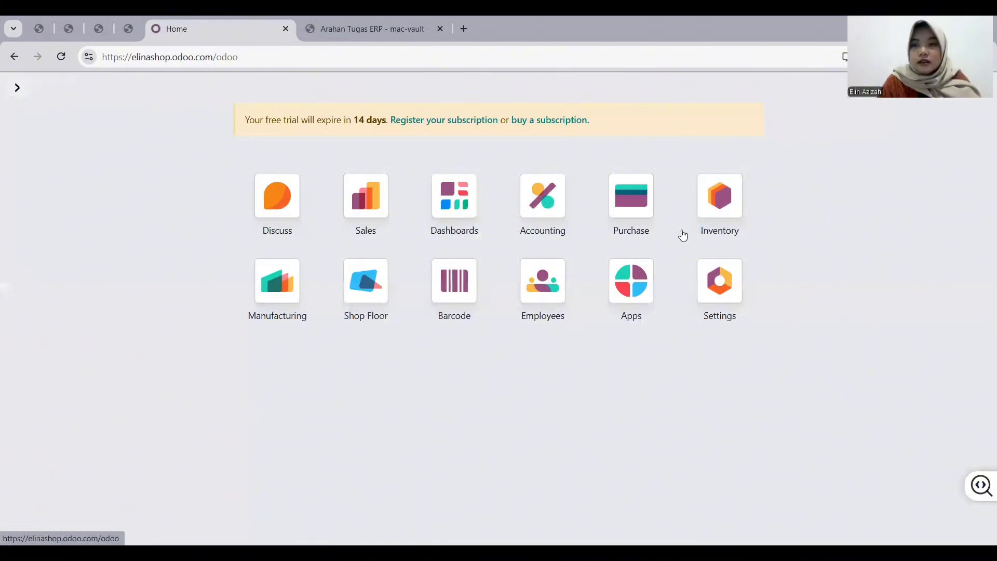
{"action": "left_click", "coordinate": [722, 207]}
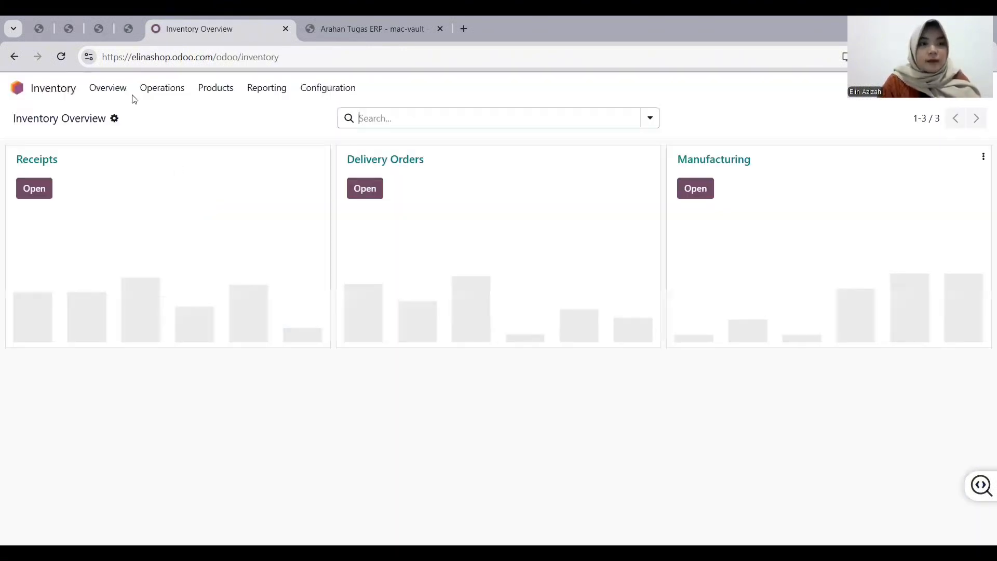
{"action": "left_click", "coordinate": [216, 88]}
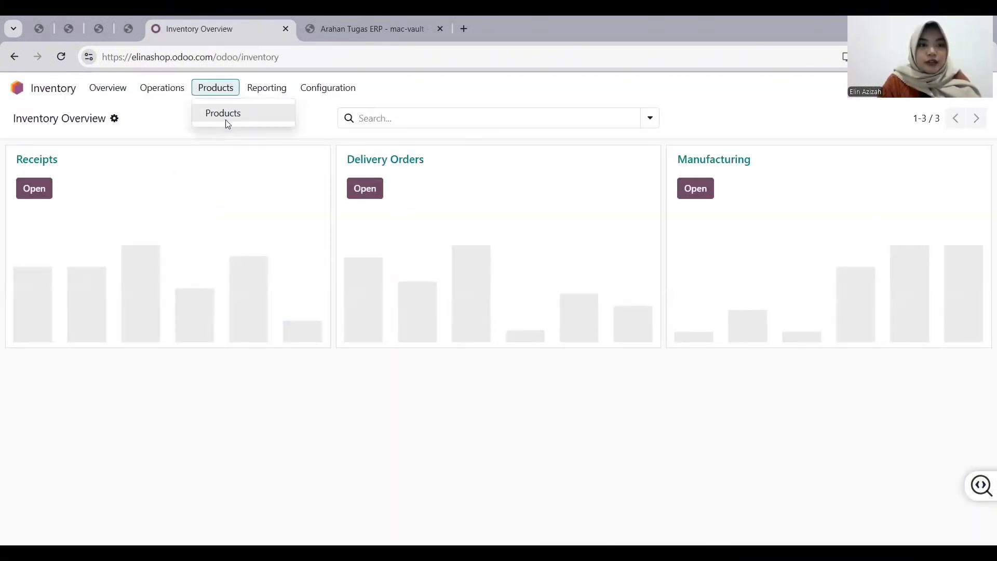
{"action": "left_click", "coordinate": [206, 126]}
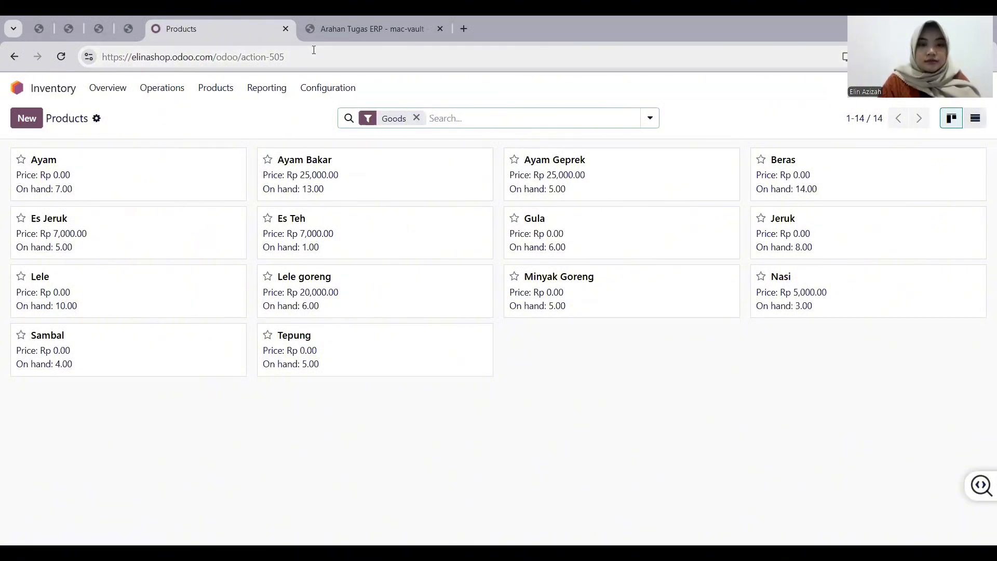
- Read the assignment PDF's end-to-end ERP flow through to its stage summary table, and return to the Odoo product list
{"action": "left_click", "coordinate": [345, 30]}
{"action": "scroll", "coordinate": [441, 388], "scroll_direction": "down", "scroll_amount": 4}
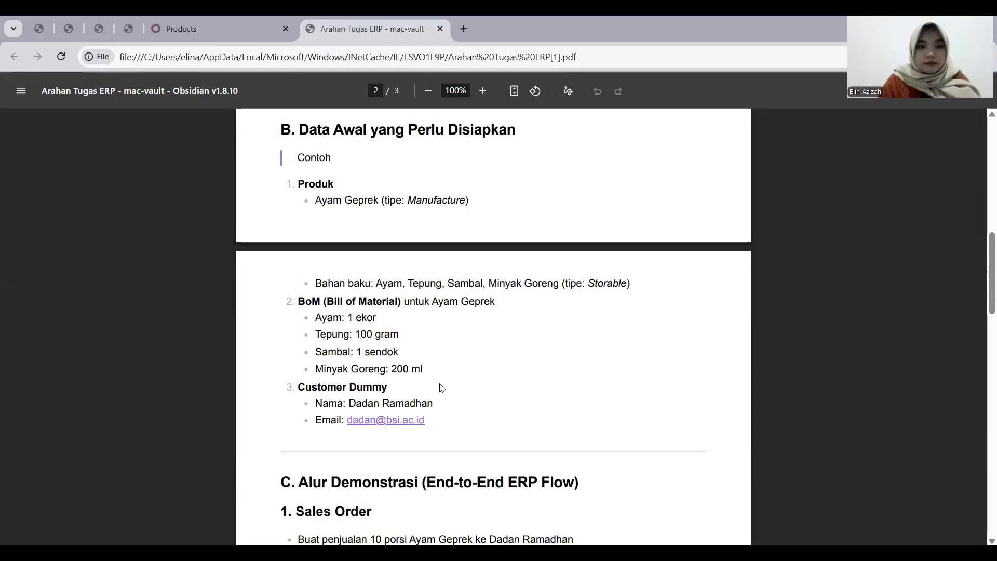
{"action": "scroll", "coordinate": [441, 388], "scroll_direction": "down", "scroll_amount": 2}
{"action": "scroll", "coordinate": [441, 388], "scroll_direction": "down", "scroll_amount": 1}
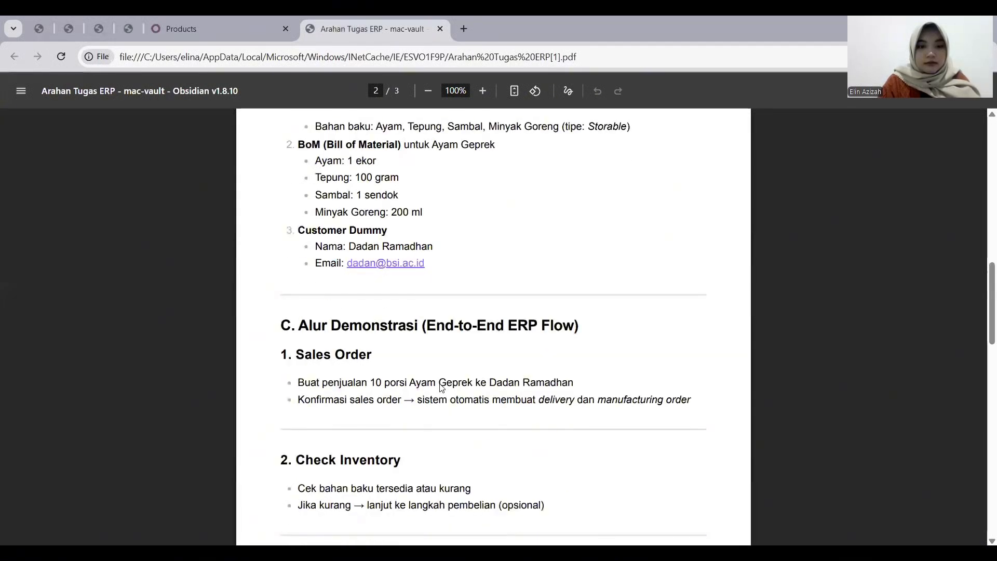
{"action": "scroll", "coordinate": [442, 388], "scroll_direction": "down", "scroll_amount": 2}
{"action": "scroll", "coordinate": [442, 388], "scroll_direction": "down", "scroll_amount": 4}
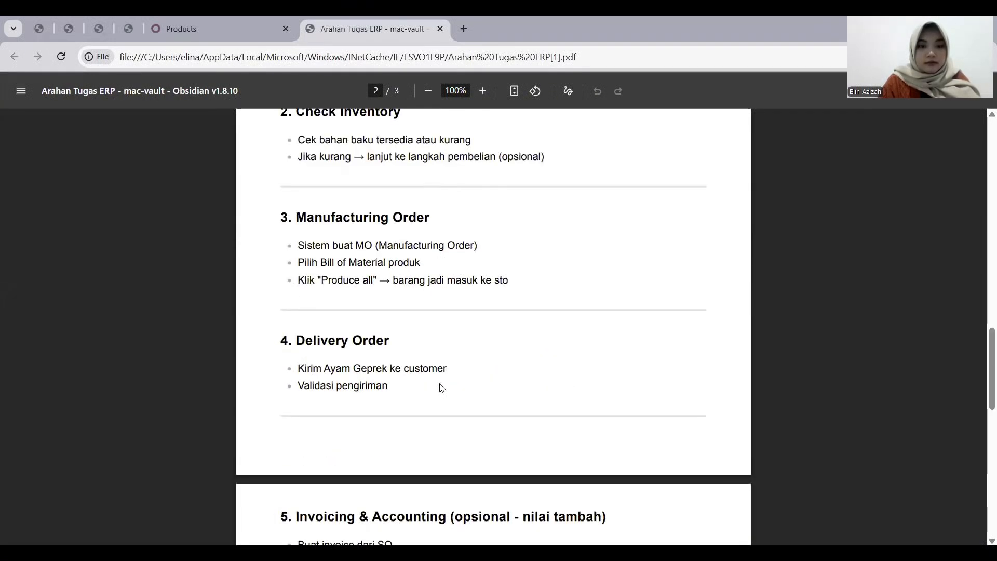
{"action": "scroll", "coordinate": [441, 388], "scroll_direction": "down", "scroll_amount": 1}
{"action": "scroll", "coordinate": [441, 388], "scroll_direction": "down", "scroll_amount": 4}
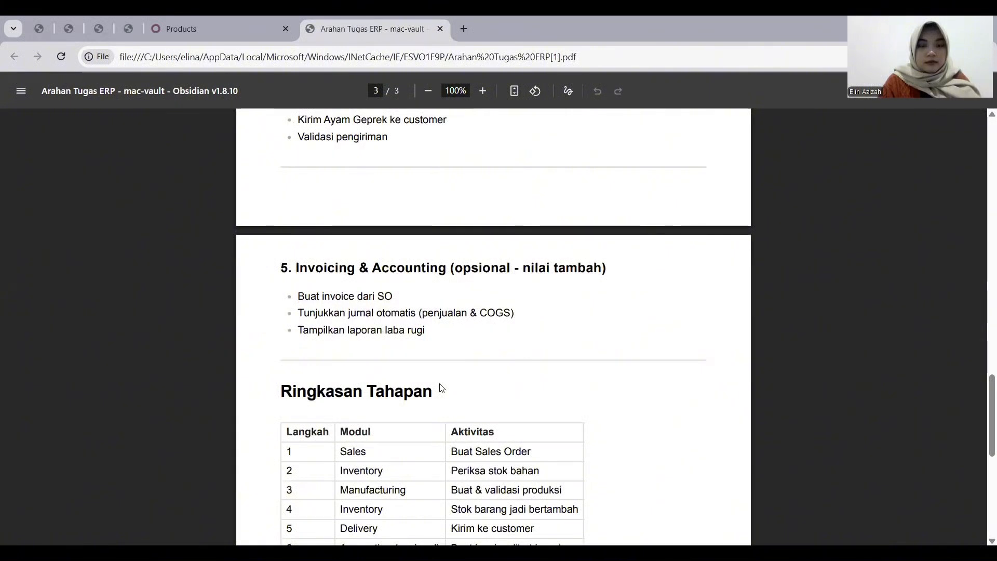
{"action": "scroll", "coordinate": [442, 388], "scroll_direction": "down", "scroll_amount": 2}
{"action": "scroll", "coordinate": [441, 388], "scroll_direction": "up", "scroll_amount": 1, "text": "ctrl"}
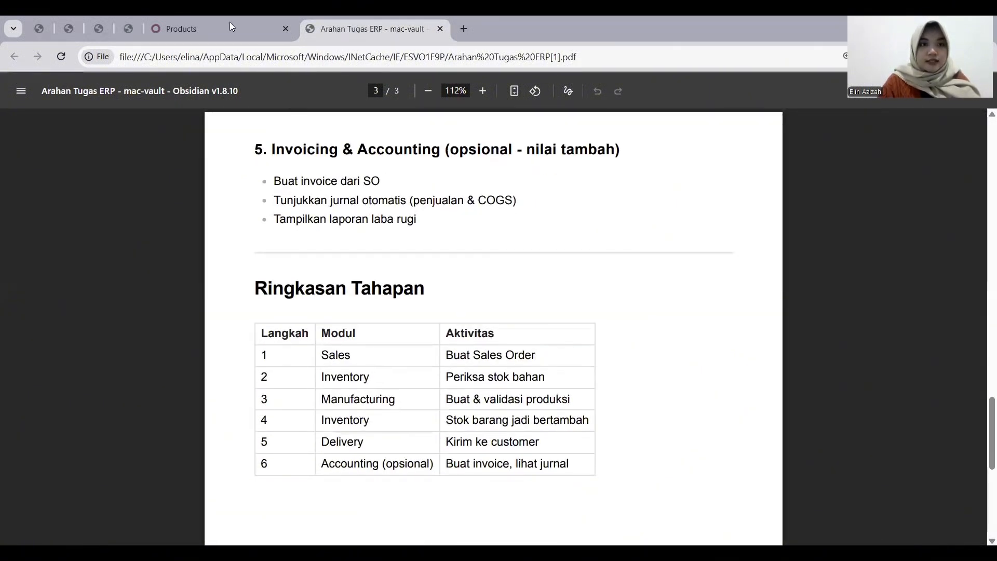
{"action": "key", "text": "ctrl+shift+Tab"}
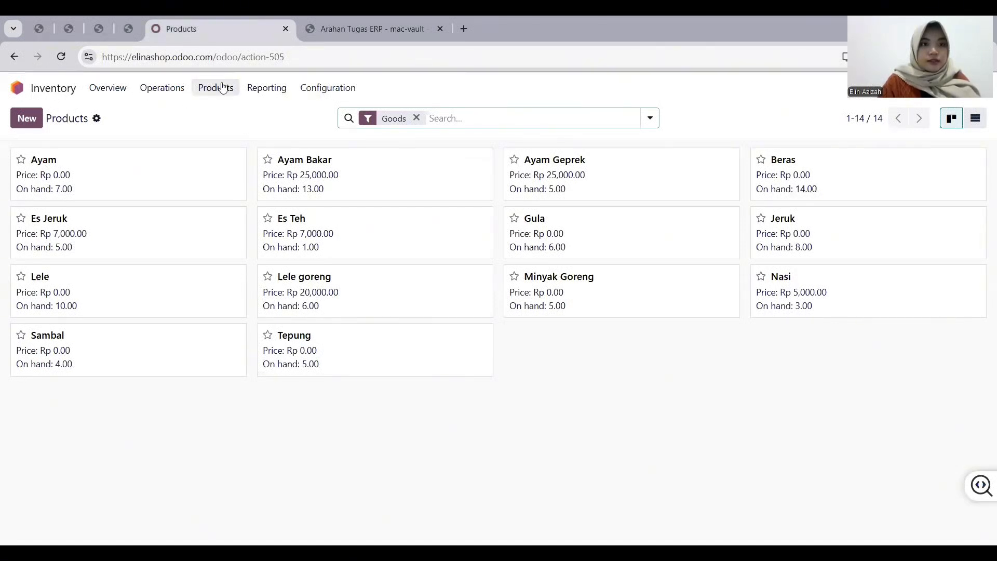
{"action": "left_click", "coordinate": [174, 88]}
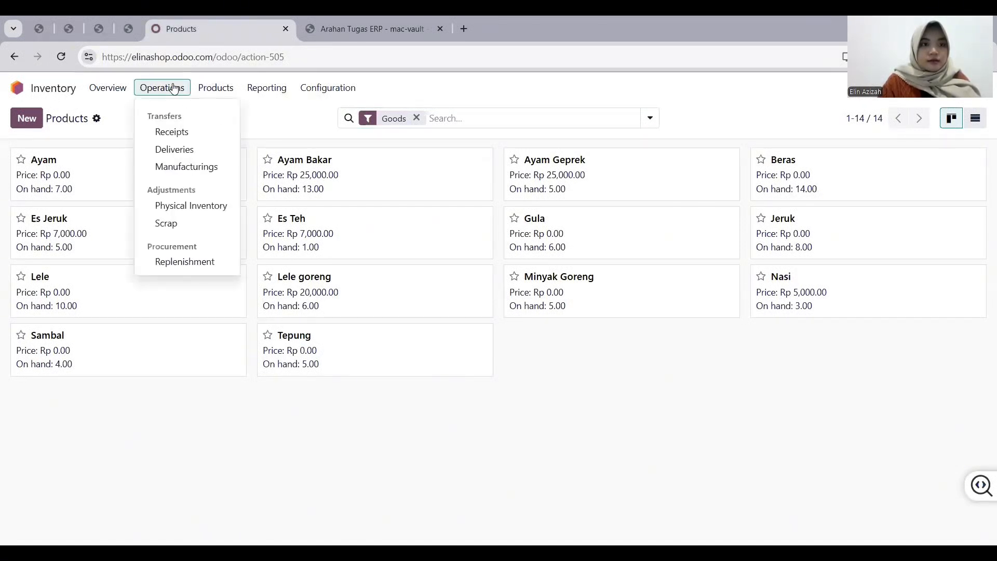
{"action": "left_click", "coordinate": [272, 89]}
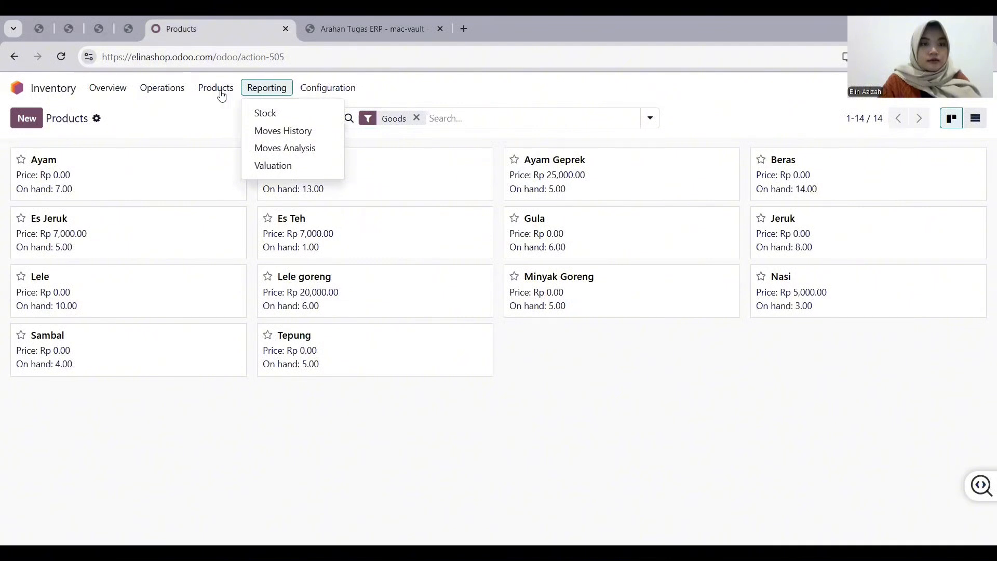
{"action": "left_click", "coordinate": [221, 93]}
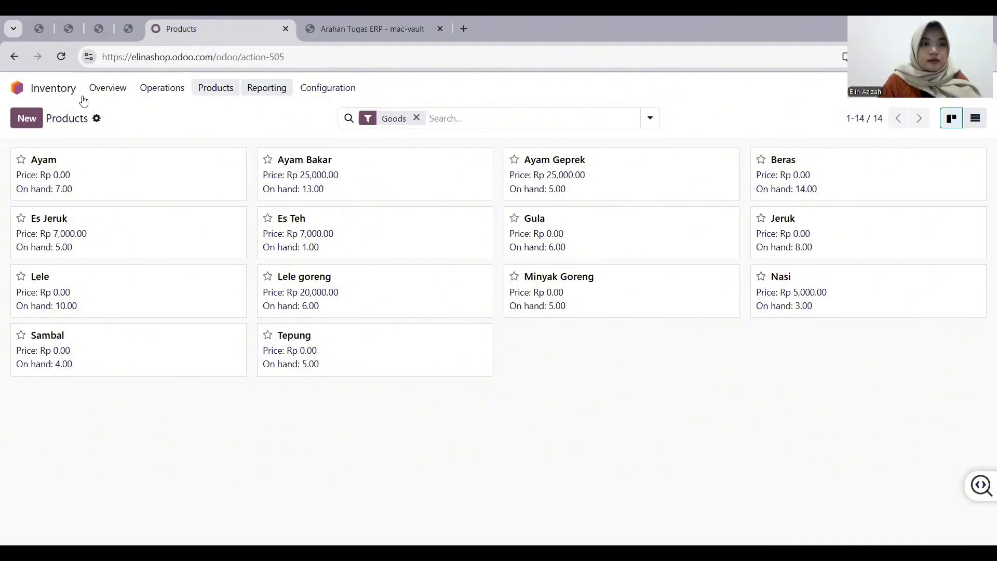
{"action": "left_click", "coordinate": [16, 62]}
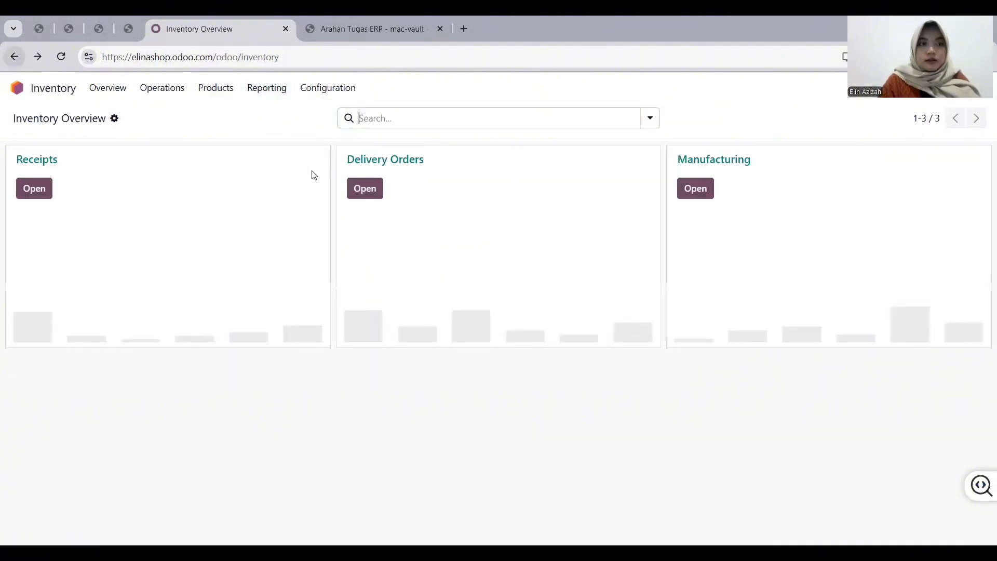
- Switch to the Accounting app and open the list of customer invoices
{"action": "left_click", "coordinate": [31, 92]}
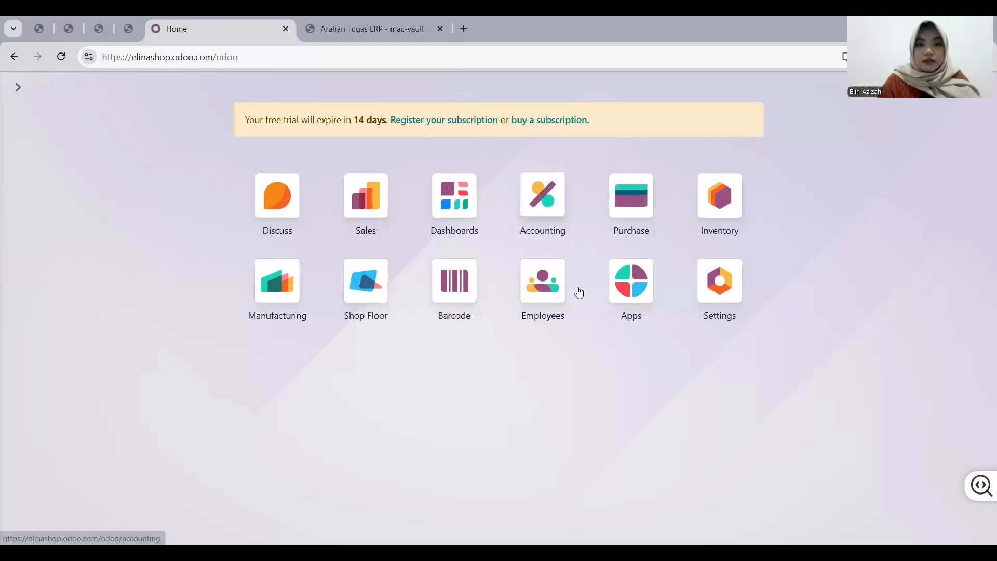
{"action": "left_click", "coordinate": [533, 208]}
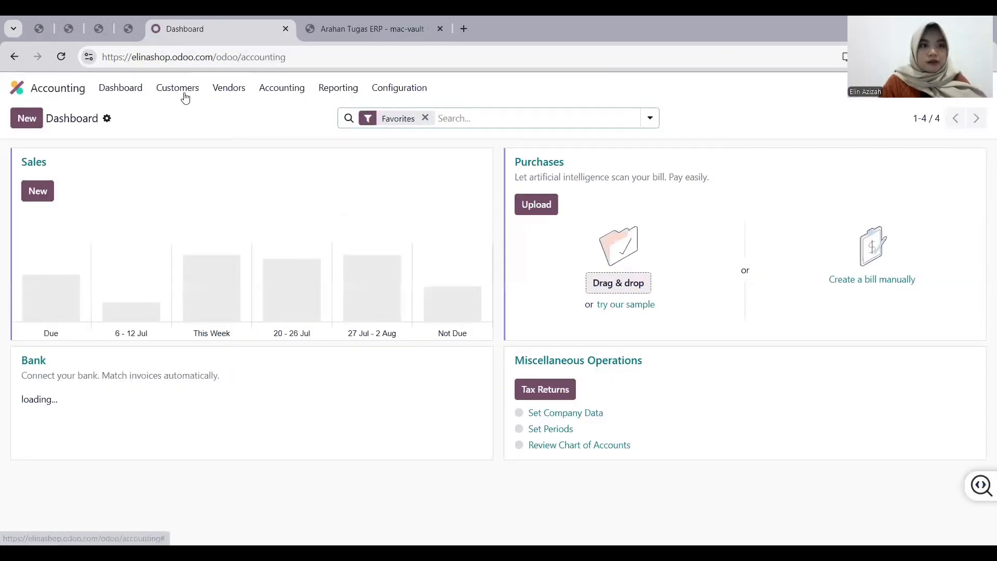
{"action": "left_click", "coordinate": [182, 93]}
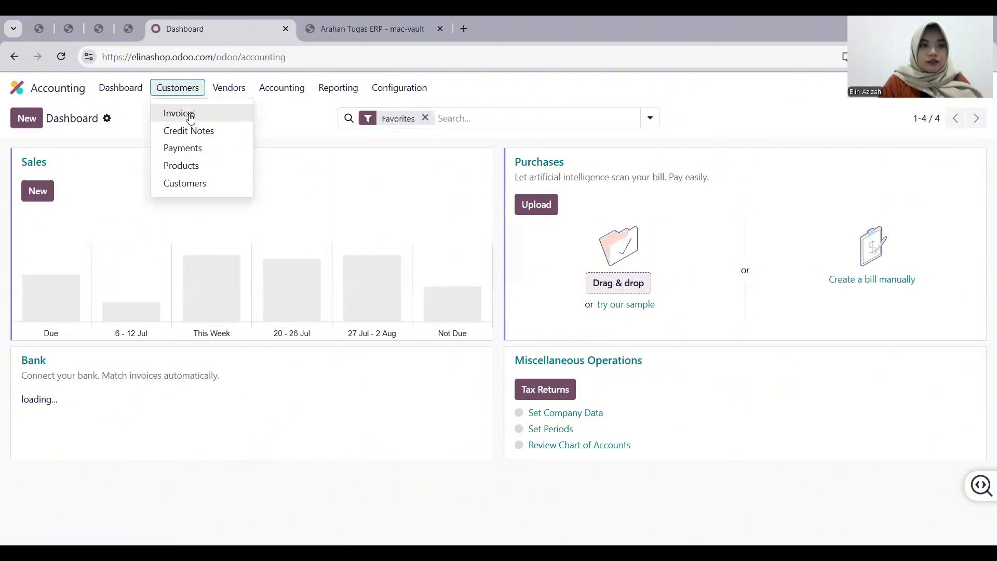
{"action": "left_click", "coordinate": [190, 118]}
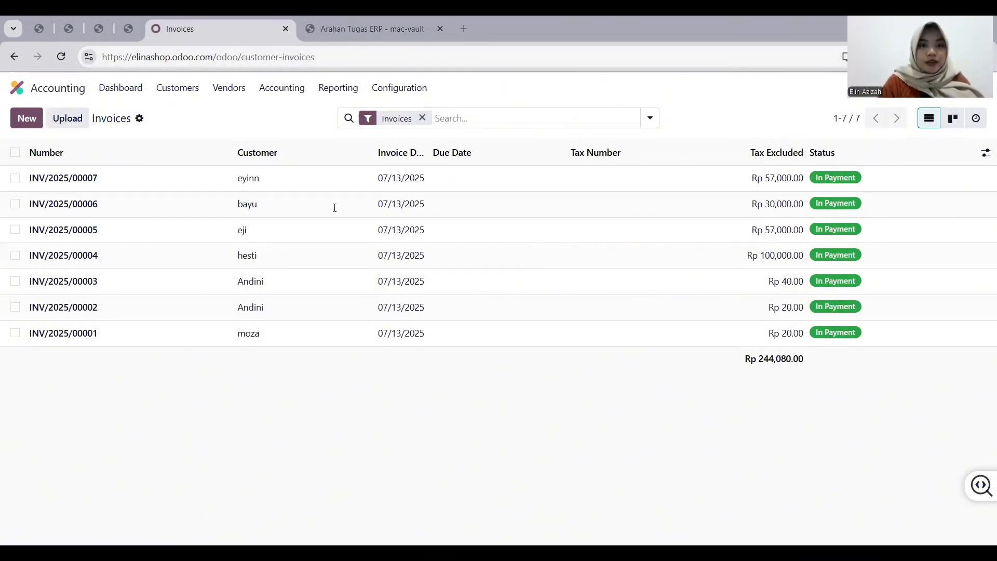
- Check the accounting requirements in the assignment PDF and open the journal entries list in Odoo
{"action": "key", "text": "ctrl+Tab"}
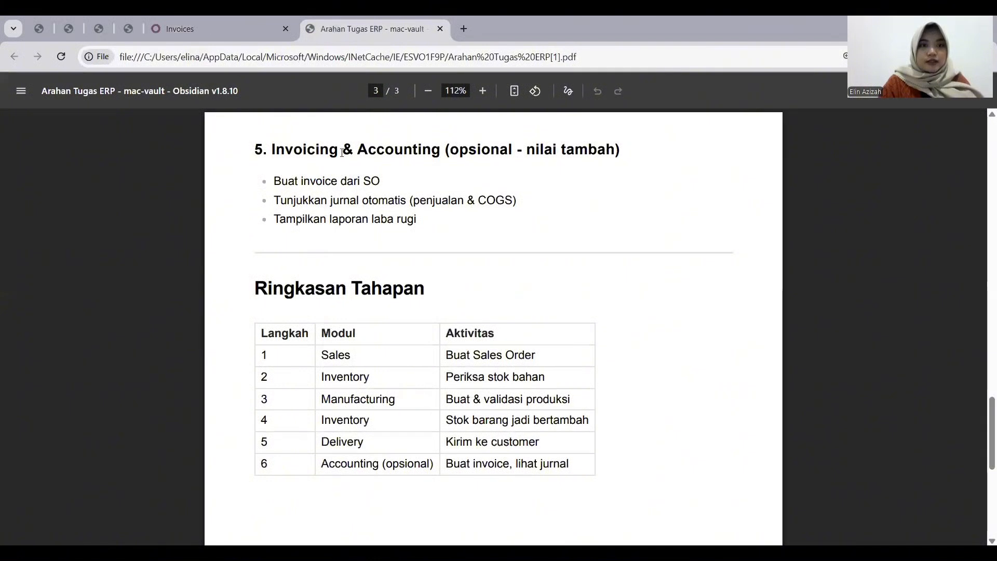
{"action": "left_click", "coordinate": [230, 40]}
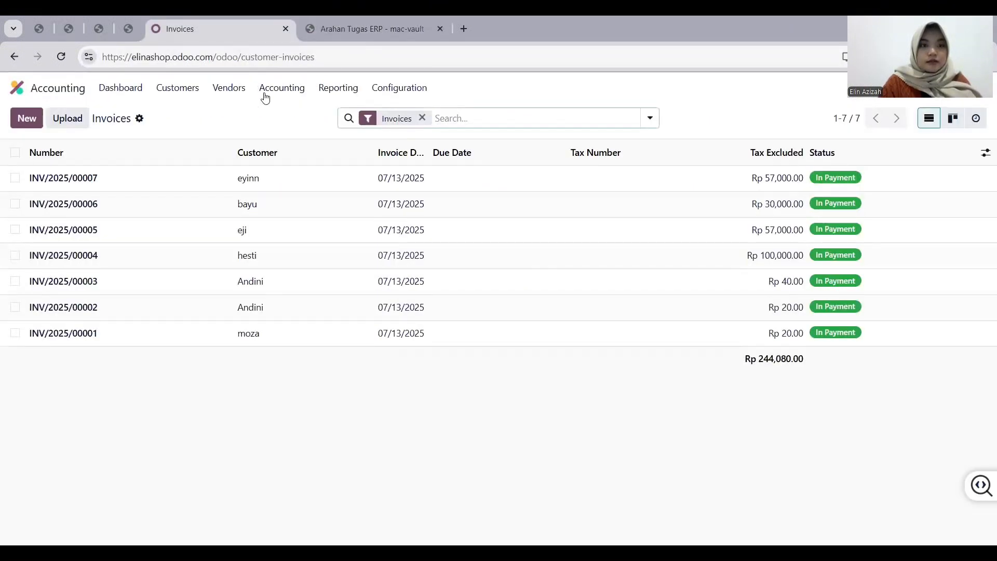
{"action": "left_click", "coordinate": [265, 95]}
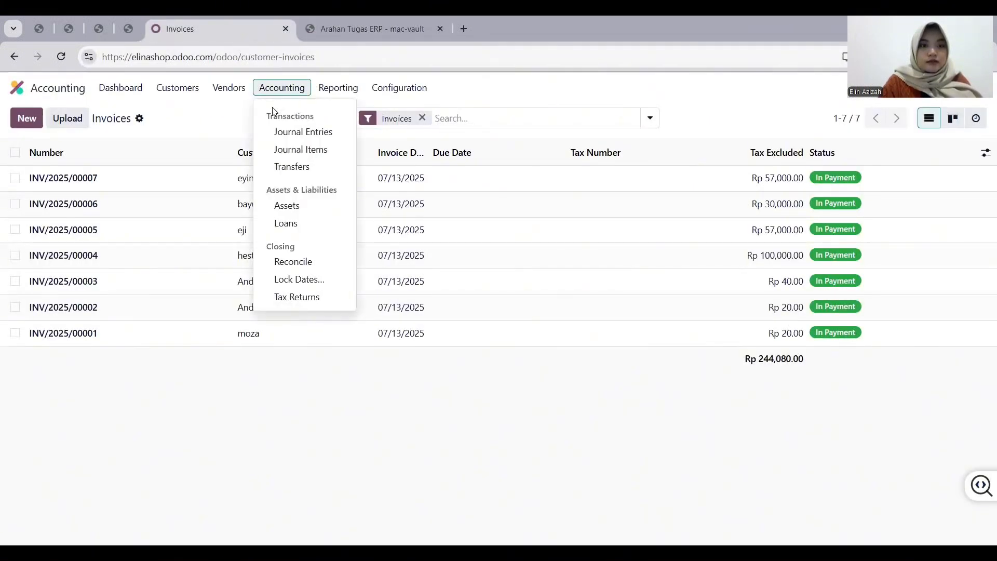
{"action": "left_click", "coordinate": [293, 130]}
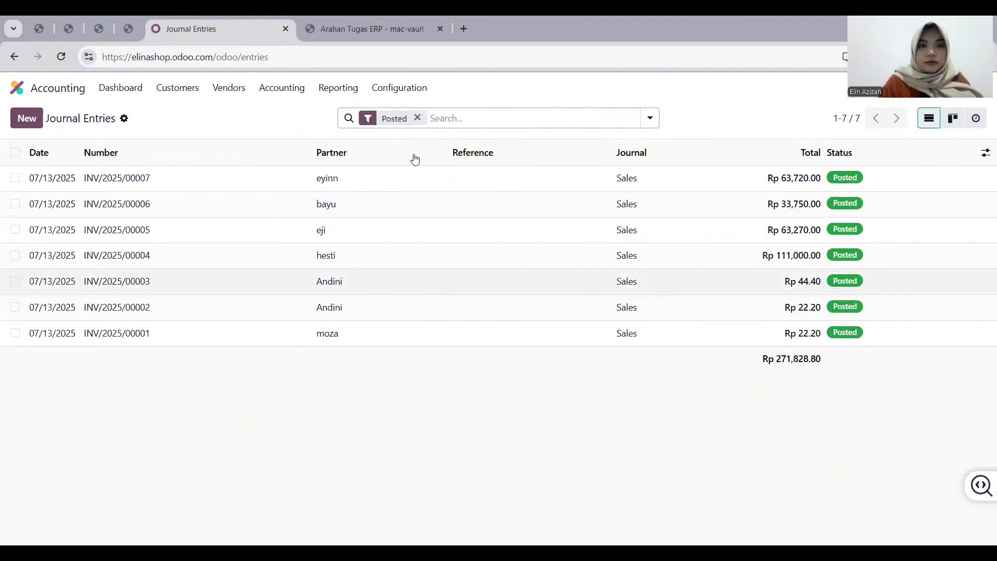
- Check the report requirement in the assignment PDF and open the Profit and Loss report in Odoo
{"action": "left_click", "coordinate": [339, 89]}
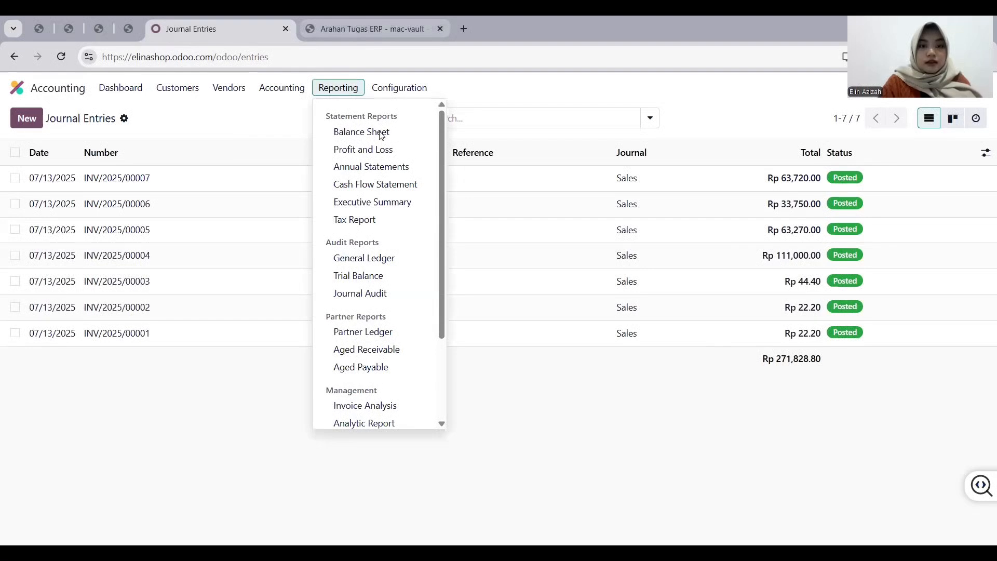
{"action": "key", "text": "ctrl+Tab"}
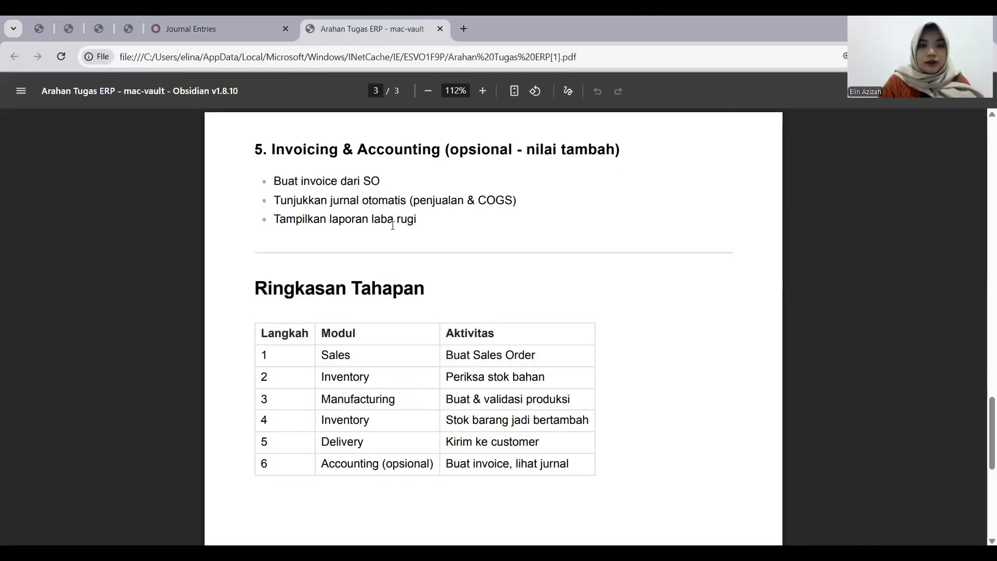
{"action": "left_click", "coordinate": [222, 21]}
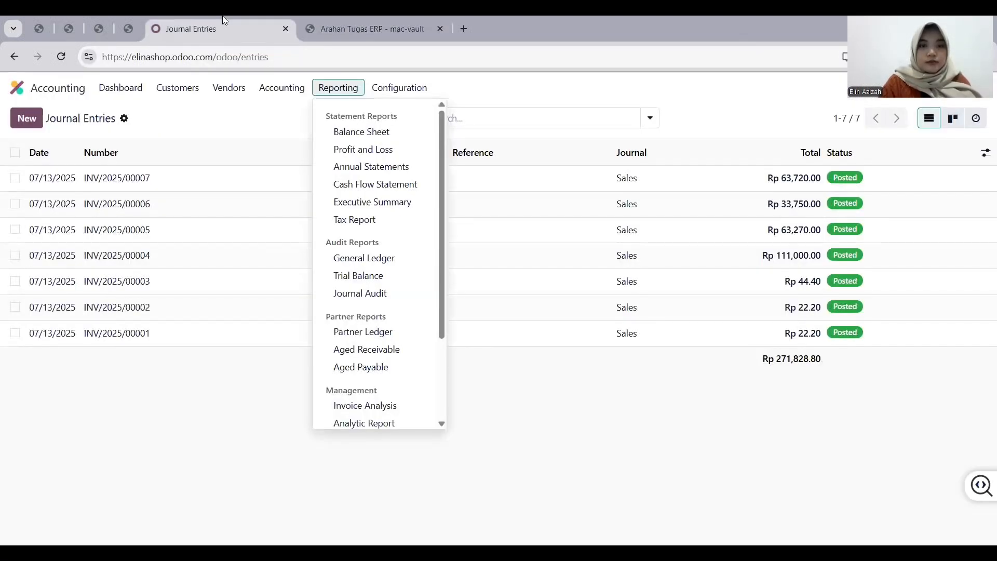
{"action": "left_click", "coordinate": [365, 151]}
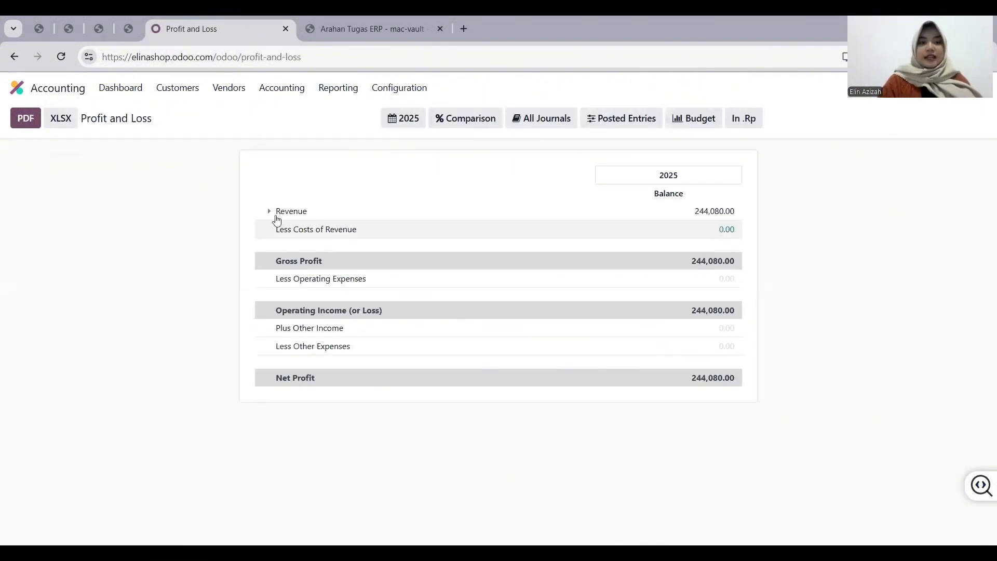